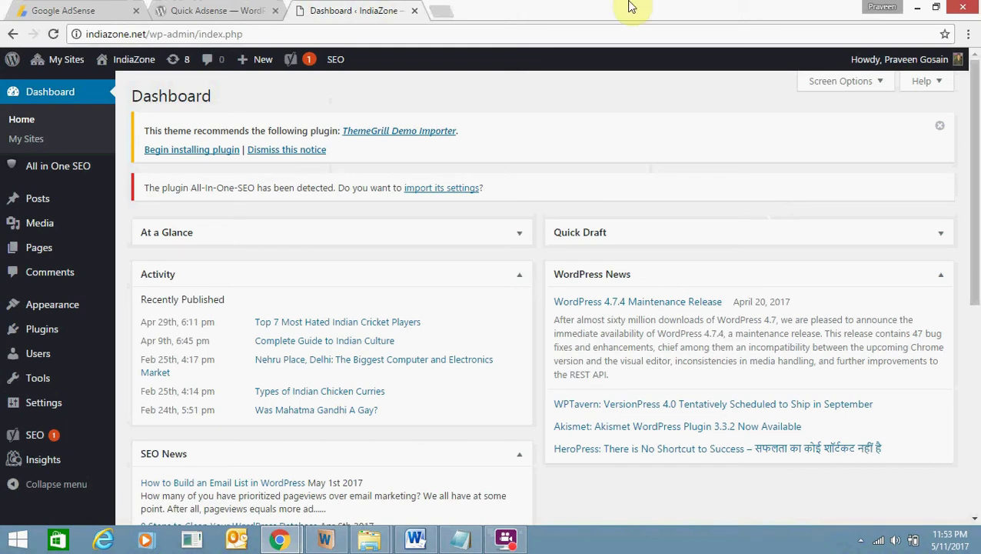
- Open the indiazone.net homepage in a new browser tab and look through its posts and ads
{"action": "left_click", "coordinate": [446, 9]}
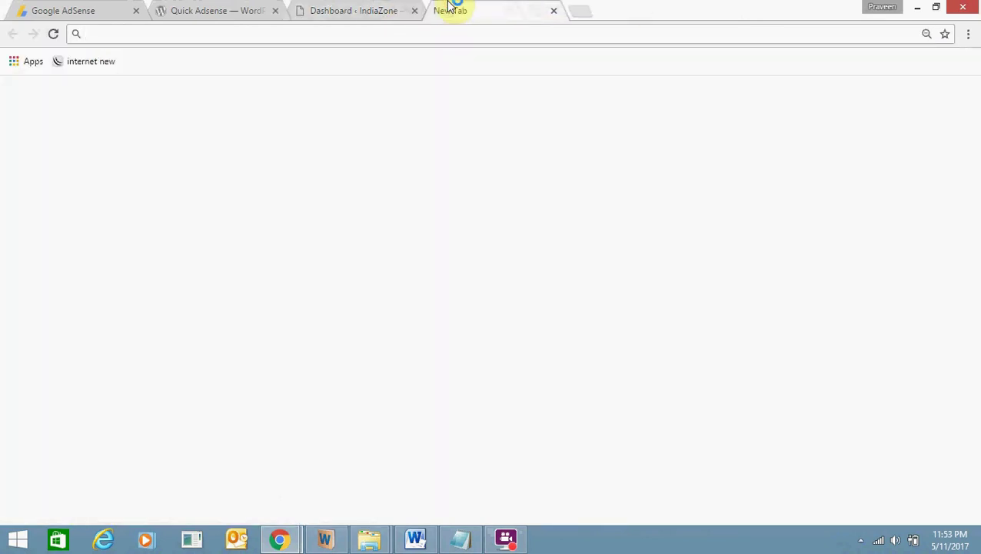
{"action": "type", "text": "indi"}
{"action": "key", "text": "Return"}
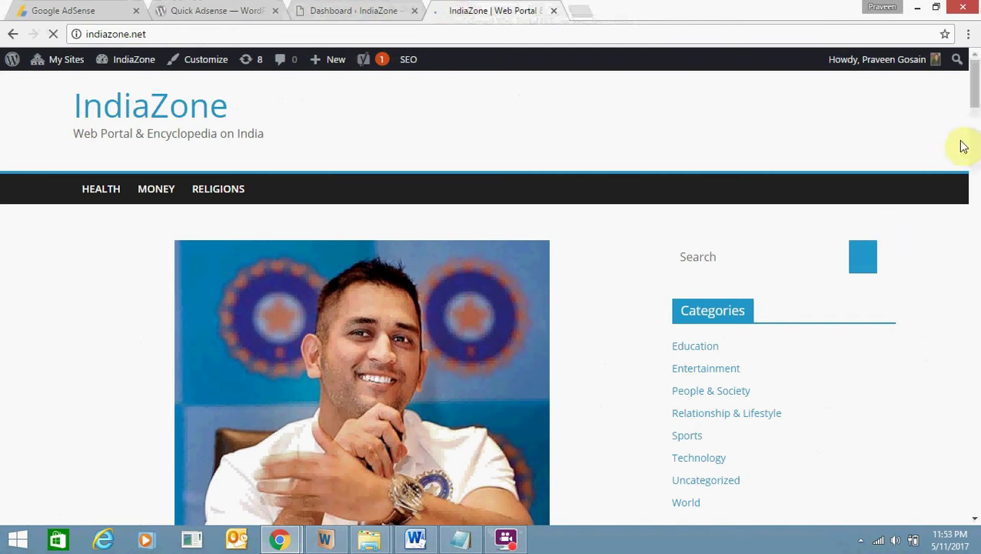
{"action": "left_click_drag", "start_coordinate": [973, 88], "coordinate": [974, 122]}
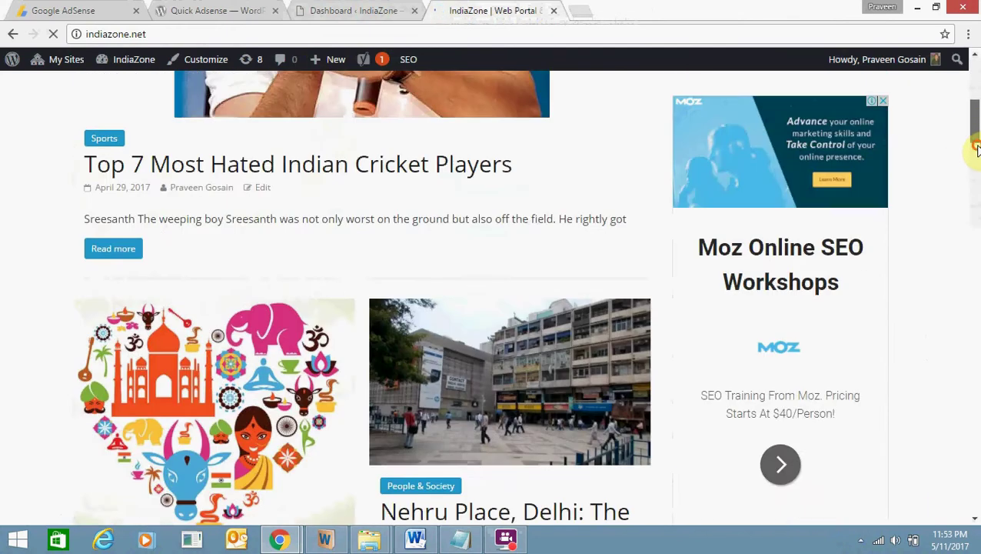
- Open the Complete Guide to Indian Culture article and examine where ads are placed around its content
{"action": "left_click", "coordinate": [283, 355]}
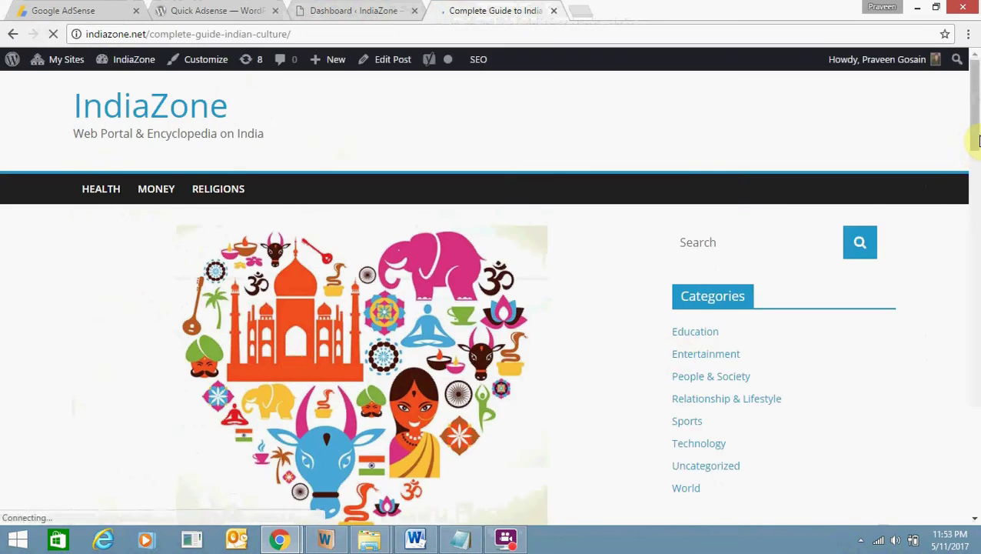
{"action": "scroll", "coordinate": [978, 206], "scroll_direction": "down", "scroll_amount": 2}
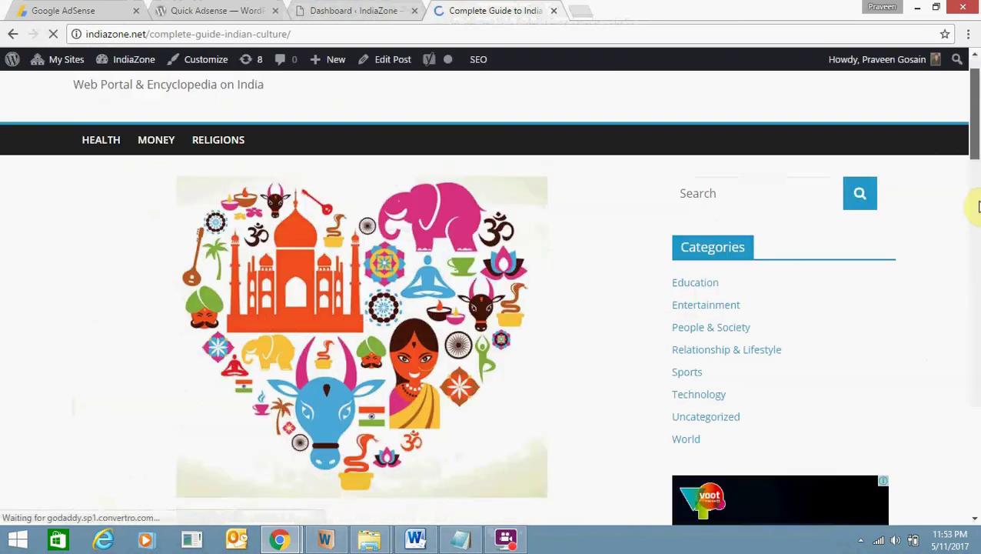
{"action": "scroll", "coordinate": [978, 206], "scroll_direction": "down", "scroll_amount": 7}
{"action": "scroll", "coordinate": [971, 228], "scroll_direction": "up", "scroll_amount": 2}
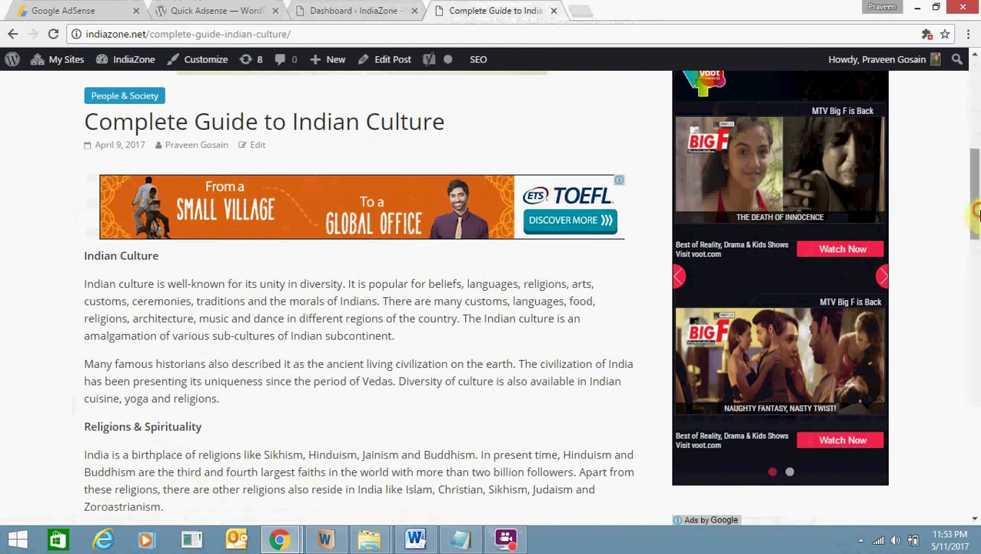
{"action": "left_click_drag", "start_coordinate": [977, 214], "coordinate": [977, 146]}
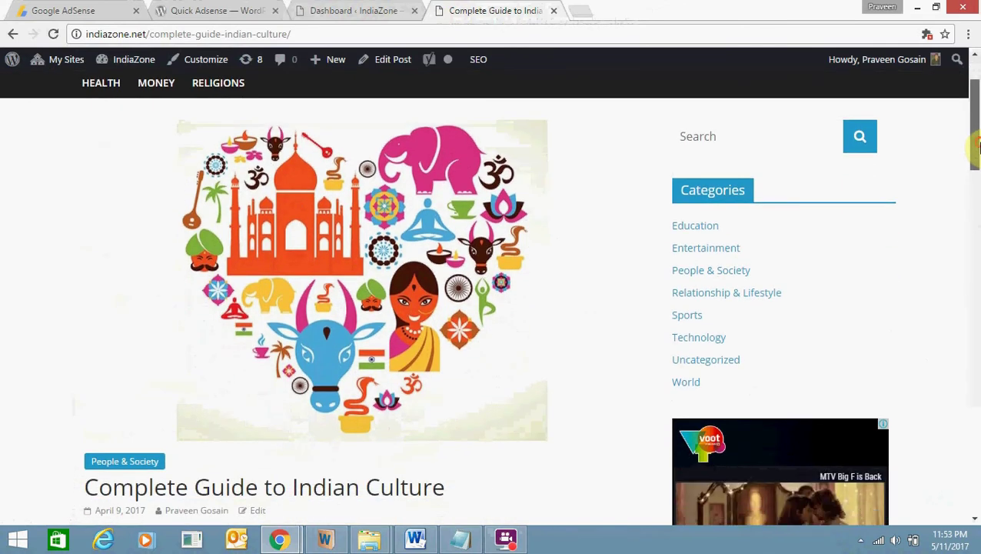
- Review the Quick Adsense plugin page on WordPress.org
{"action": "left_click", "coordinate": [228, 9]}
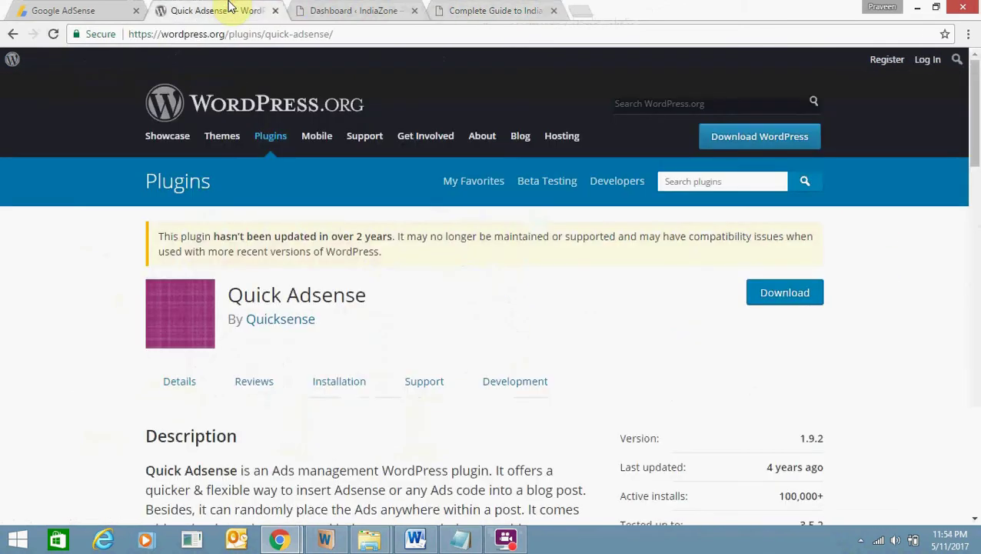
{"action": "left_click", "coordinate": [364, 38]}
{"action": "left_click", "coordinate": [3, 329]}
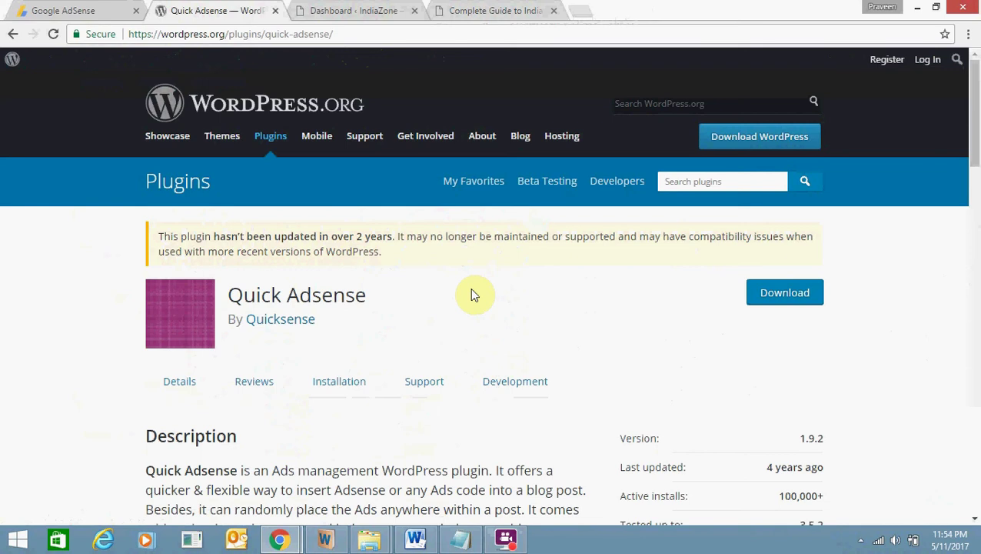
{"action": "left_click", "coordinate": [373, 9]}
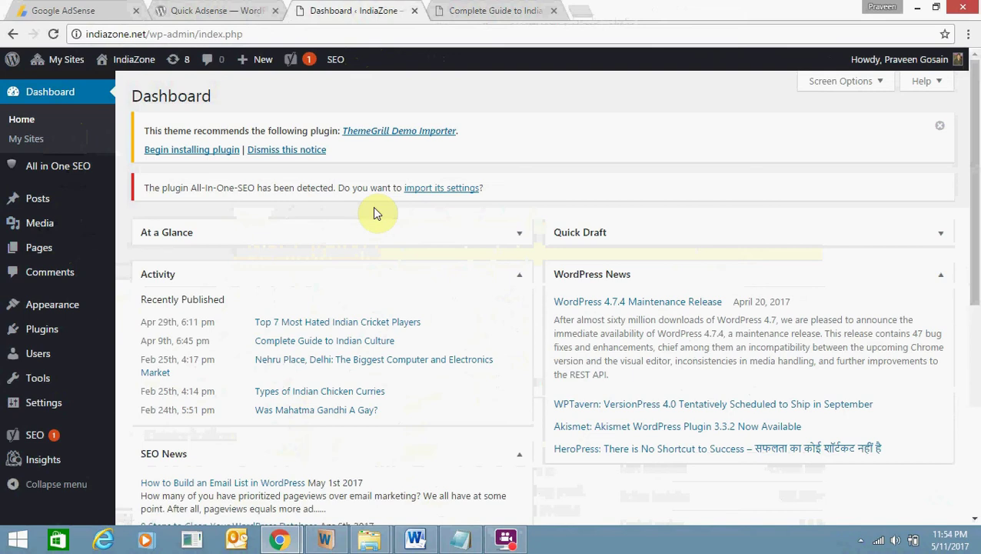
{"action": "left_click", "coordinate": [248, 10]}
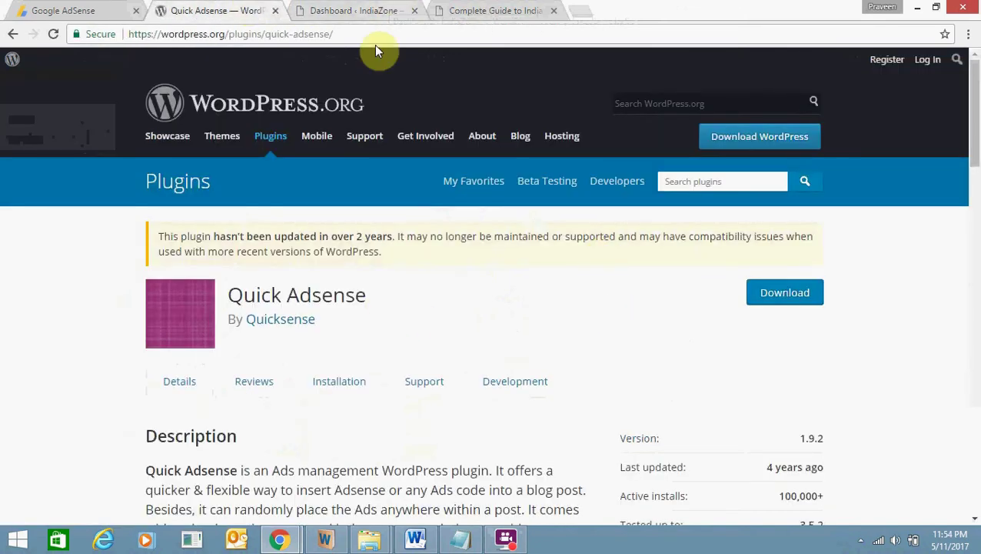
- Open the Quick Adsense settings page in the IndiaZone WordPress admin
{"action": "left_click", "coordinate": [371, 8]}
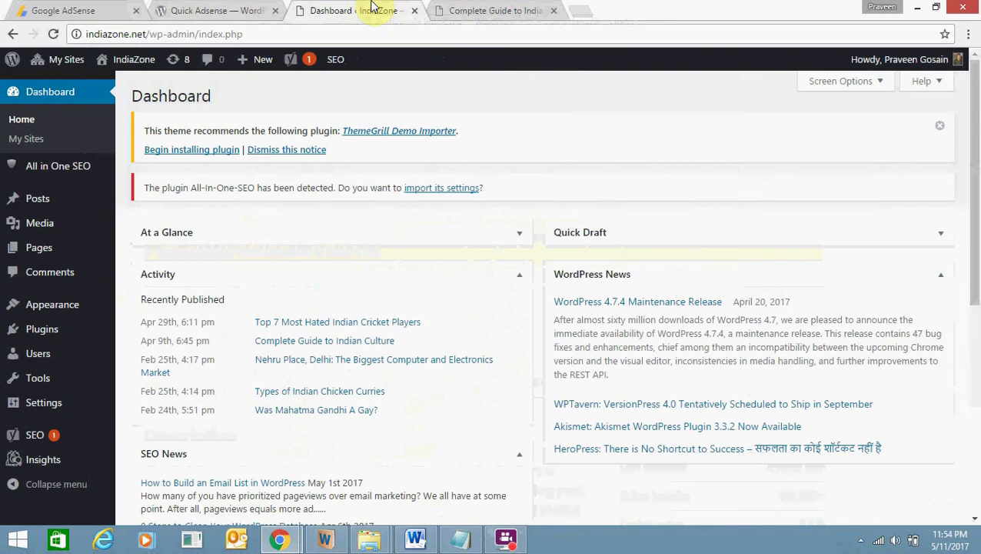
{"action": "scroll", "coordinate": [975, 211], "scroll_direction": "down", "scroll_amount": 1}
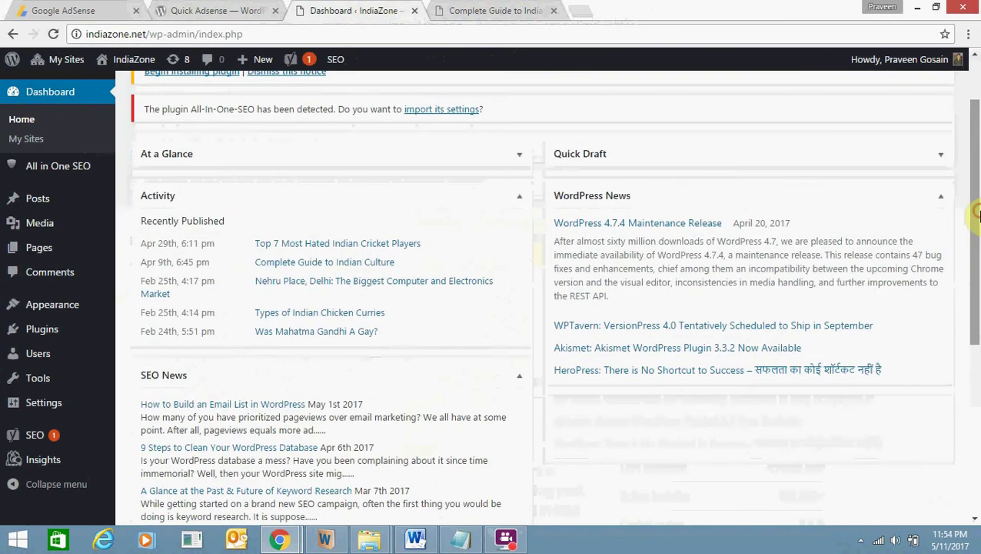
{"action": "left_click_drag", "start_coordinate": [975, 214], "coordinate": [972, 294]}
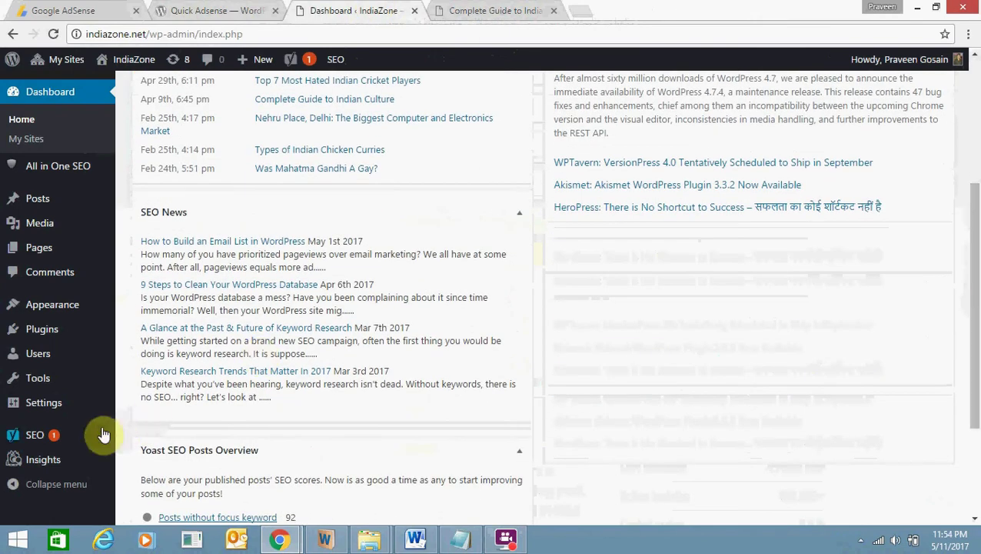
{"action": "mouse_move", "coordinate": [77, 407]}
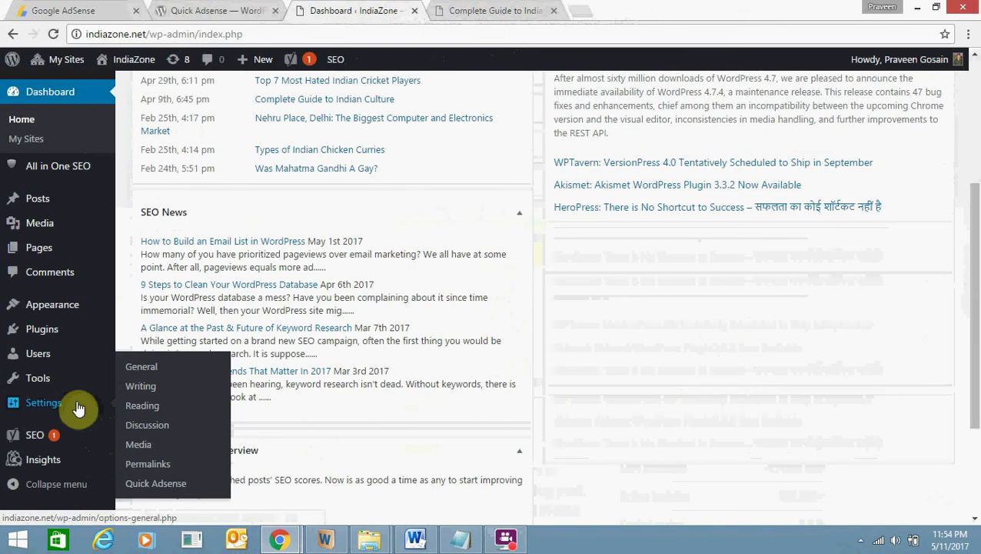
{"action": "left_click", "coordinate": [156, 484]}
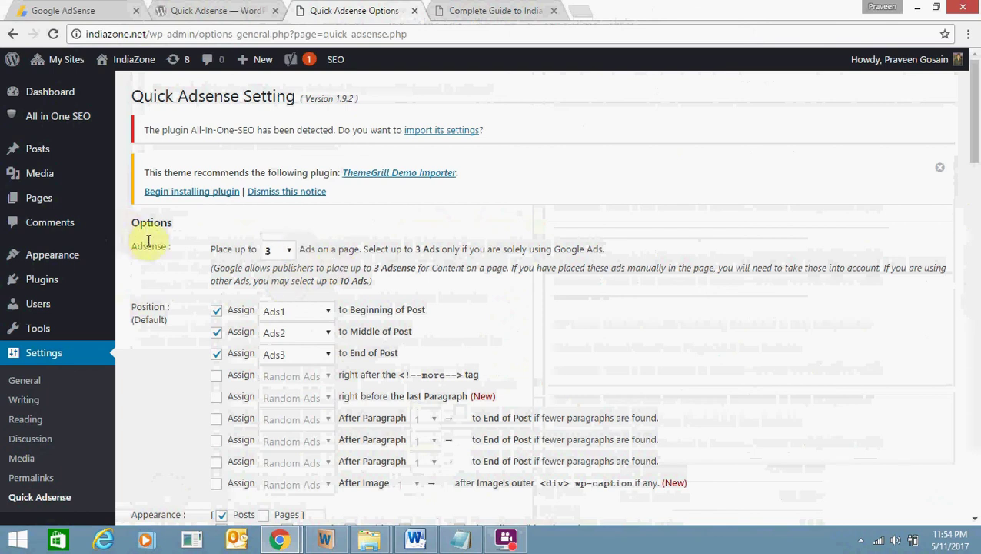
- Examine the choices for the number of ads per page and the Beginning, Middle and After Paragraph ad positions
{"action": "left_click", "coordinate": [290, 252]}
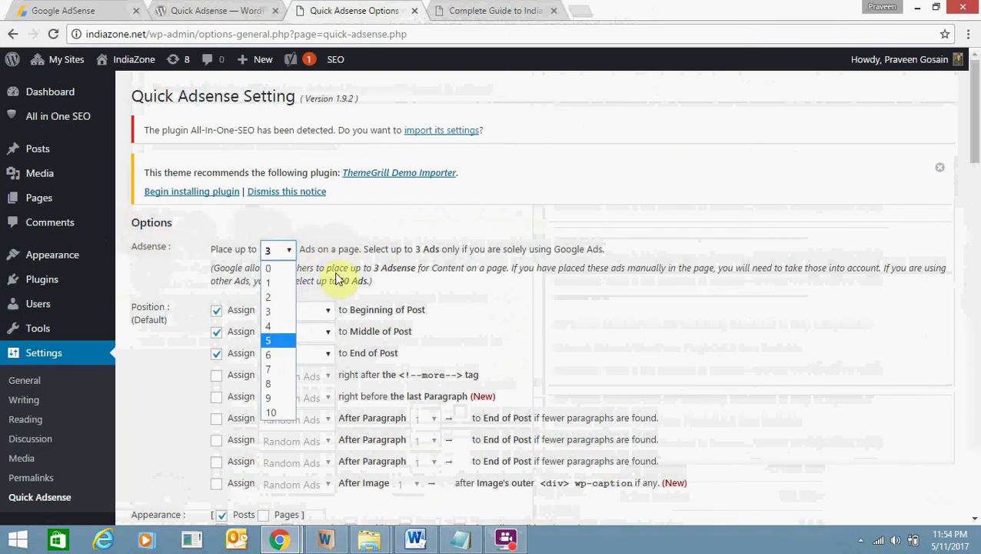
{"action": "left_click", "coordinate": [363, 255]}
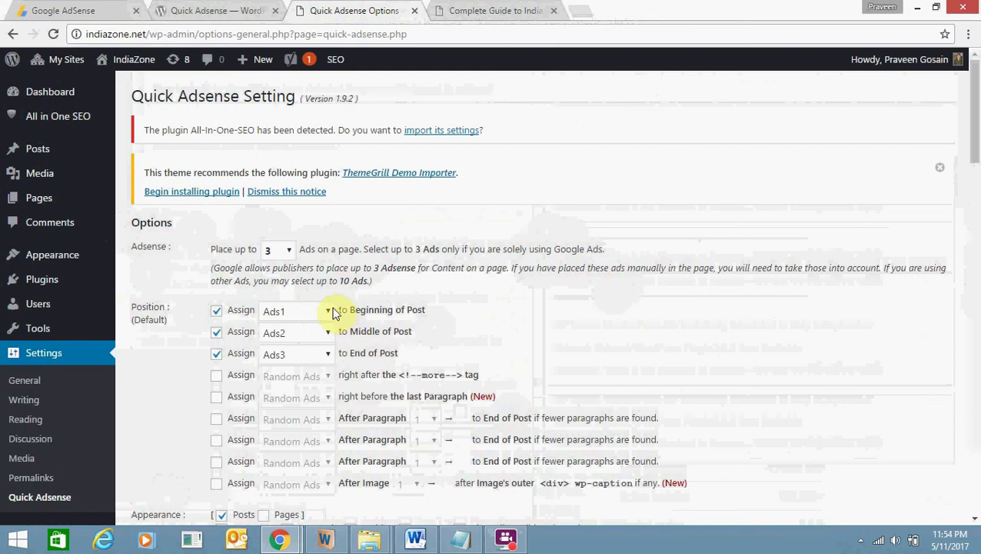
{"action": "left_click_drag", "start_coordinate": [336, 310], "coordinate": [407, 309]}
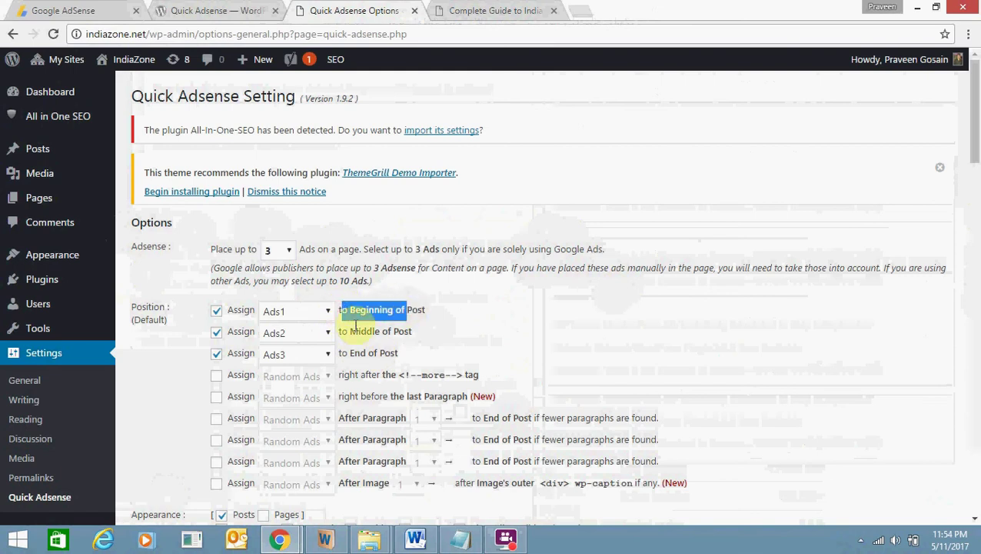
{"action": "left_click_drag", "start_coordinate": [358, 329], "coordinate": [404, 332]}
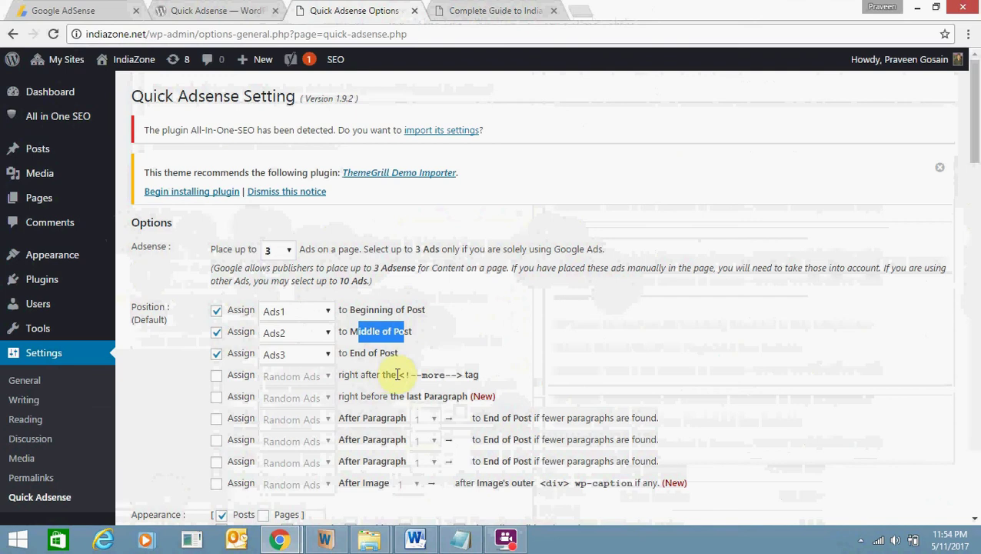
{"action": "left_click_drag", "start_coordinate": [342, 418], "coordinate": [398, 448]}
{"action": "left_click", "coordinate": [360, 399]}
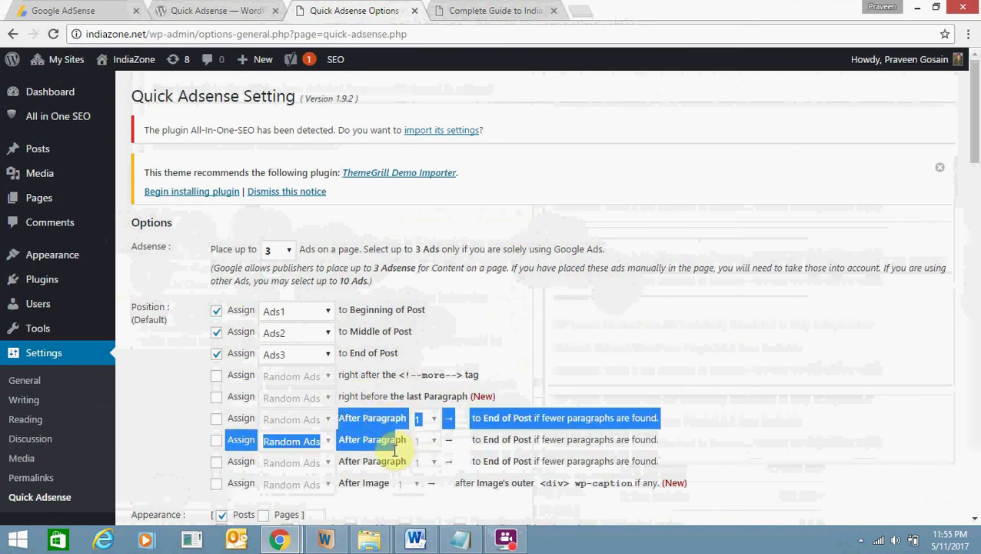
- Examine the After Image ad position and the Appearance options of the Quick Adsense settings
{"action": "left_click_drag", "start_coordinate": [974, 153], "coordinate": [975, 188]}
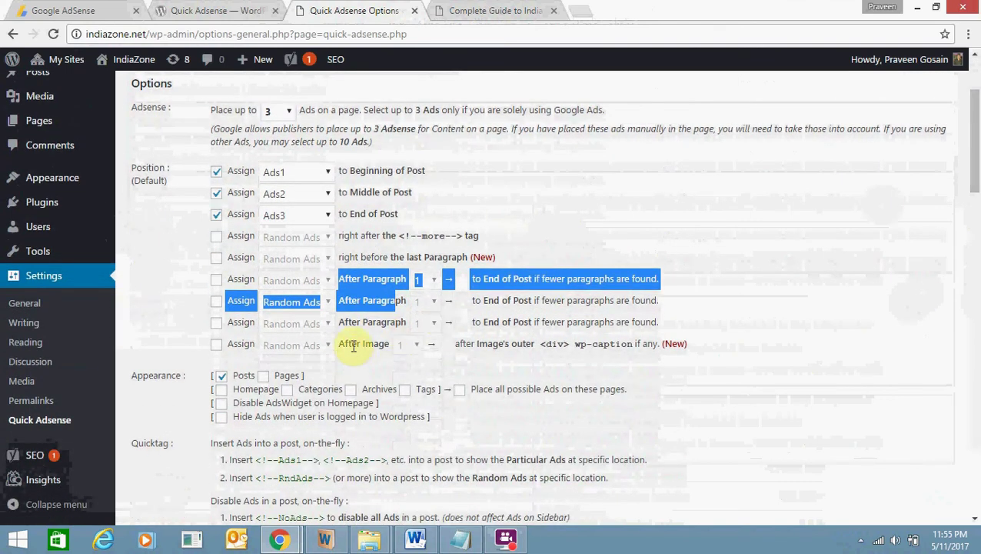
{"action": "left_click_drag", "start_coordinate": [353, 346], "coordinate": [377, 346]}
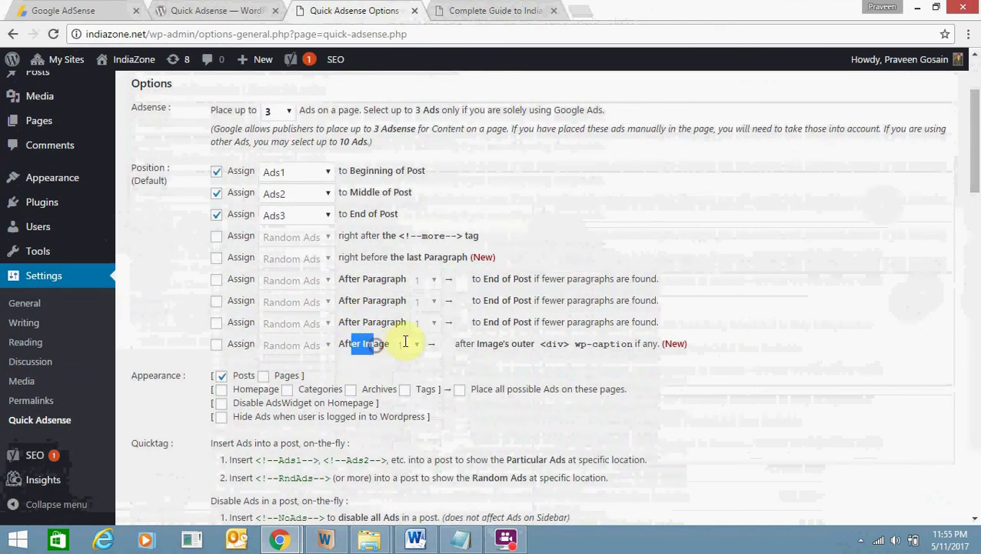
{"action": "left_click_drag", "start_coordinate": [975, 185], "coordinate": [975, 208]}
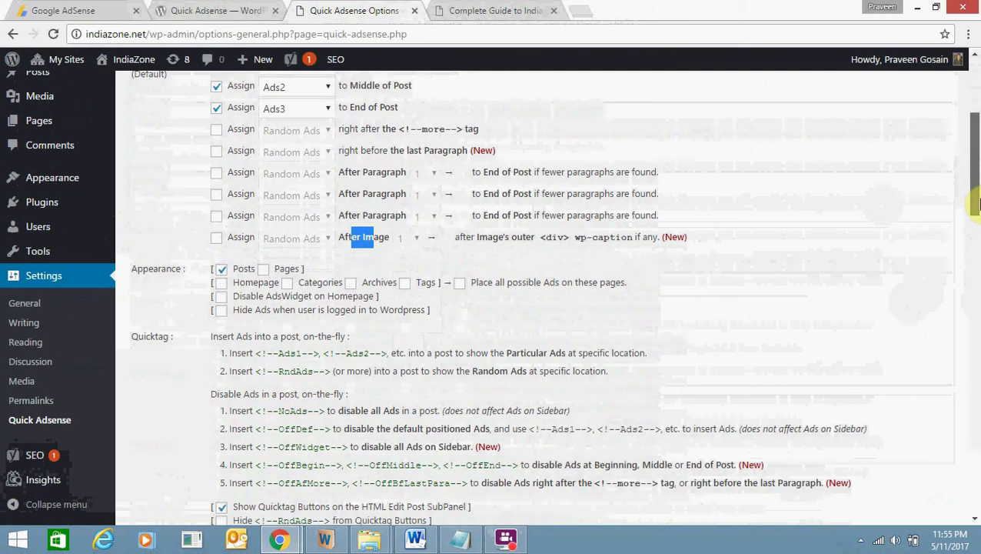
{"action": "triple_click", "coordinate": [156, 267]}
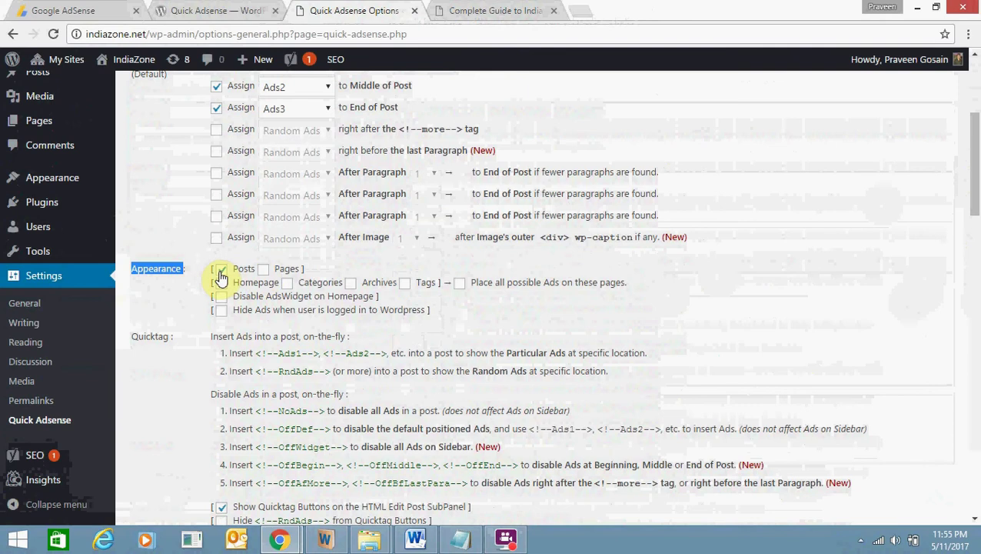
- Review the Ads1, Ads2 and Ads3 assignments to the beginning, middle and end of a post
{"action": "scroll", "coordinate": [970, 147], "scroll_direction": "up", "scroll_amount": 2}
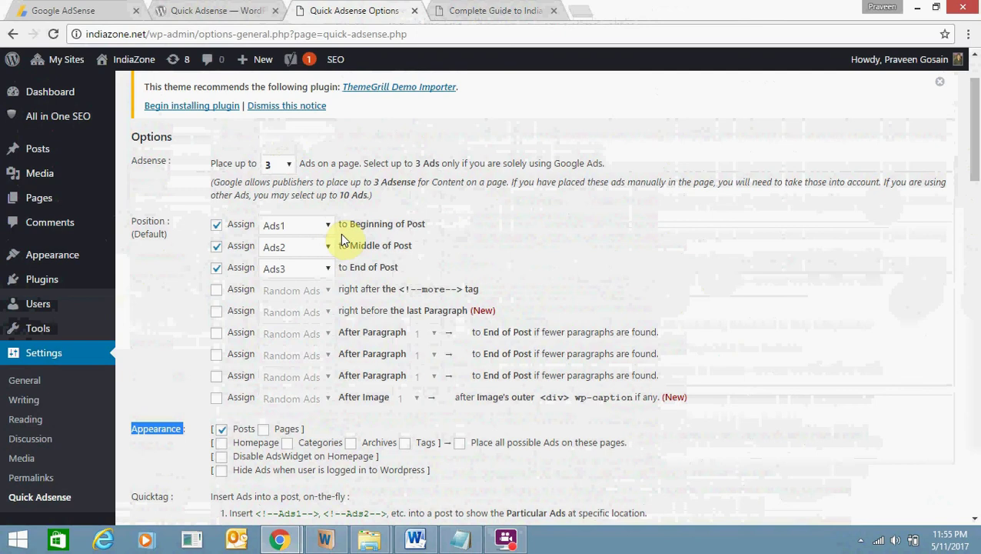
{"action": "left_click_drag", "start_coordinate": [360, 223], "coordinate": [356, 263]}
{"action": "left_click", "coordinate": [393, 265]}
{"action": "left_click", "coordinate": [357, 263]}
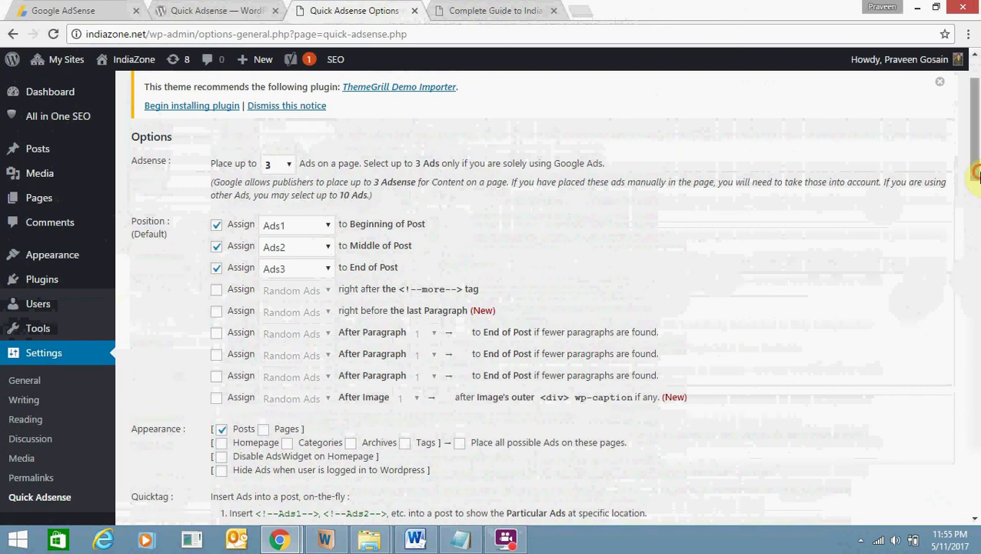
- Examine the Appearance checkboxes, including hiding ads for logged-in users, and the Quicktag options
{"action": "left_click_drag", "start_coordinate": [975, 173], "coordinate": [975, 210]}
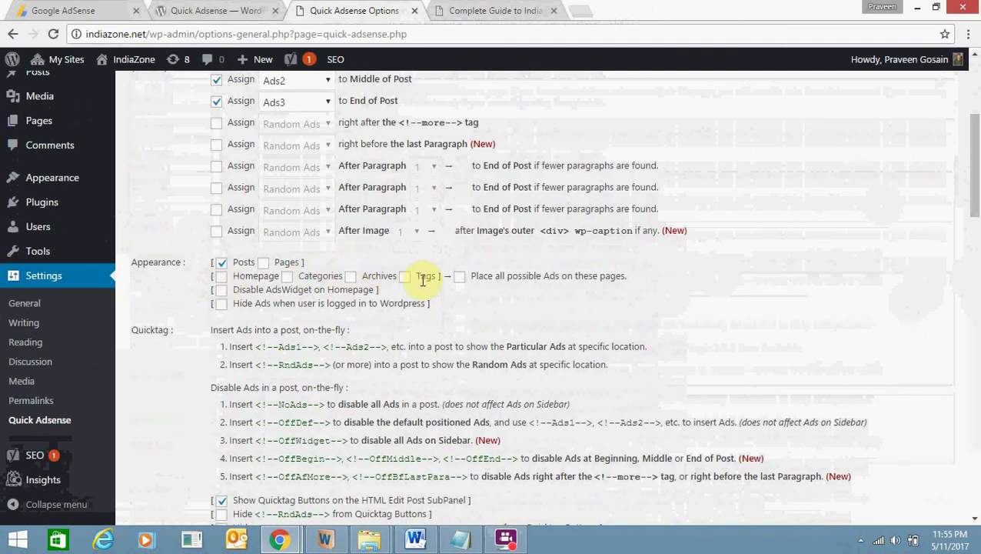
{"action": "left_click", "coordinate": [222, 305]}
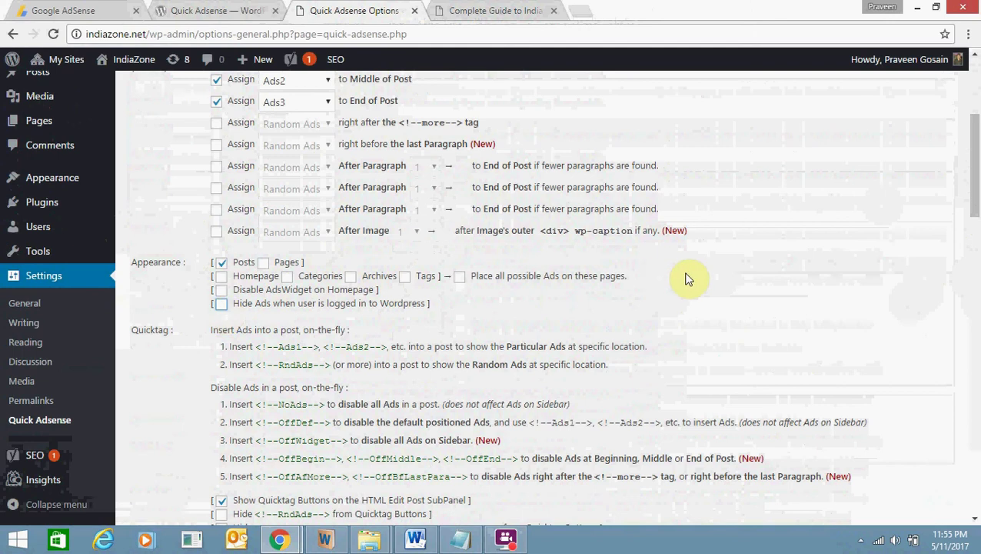
{"action": "scroll", "coordinate": [975, 219], "scroll_direction": "down", "scroll_amount": 1}
{"action": "scroll", "coordinate": [975, 219], "scroll_direction": "down", "scroll_amount": 1}
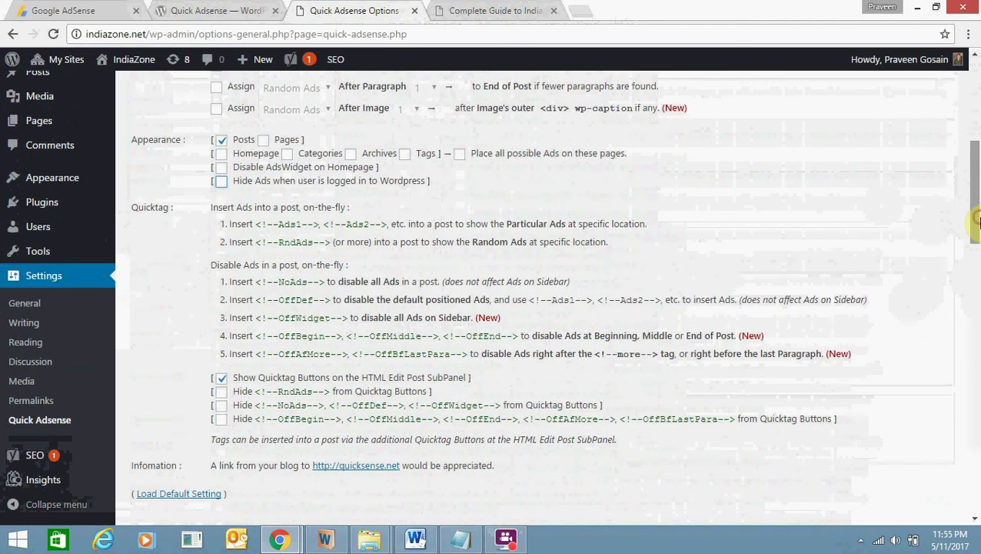
- Switch to Google AdSense, open the ad units under My ads and view the code of the "ad link unit"
{"action": "left_click", "coordinate": [73, 10]}
{"action": "left_click", "coordinate": [114, 153]}
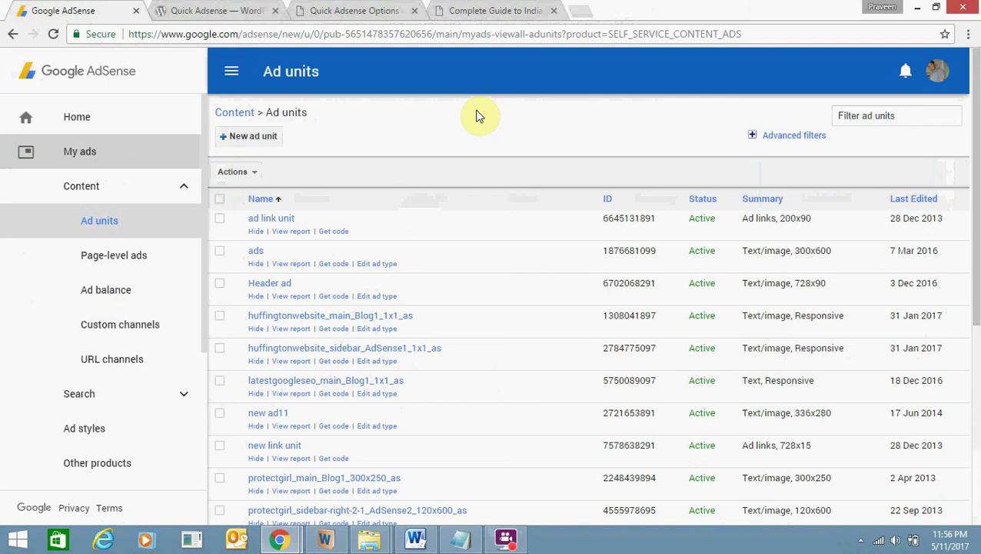
{"action": "left_click", "coordinate": [335, 232]}
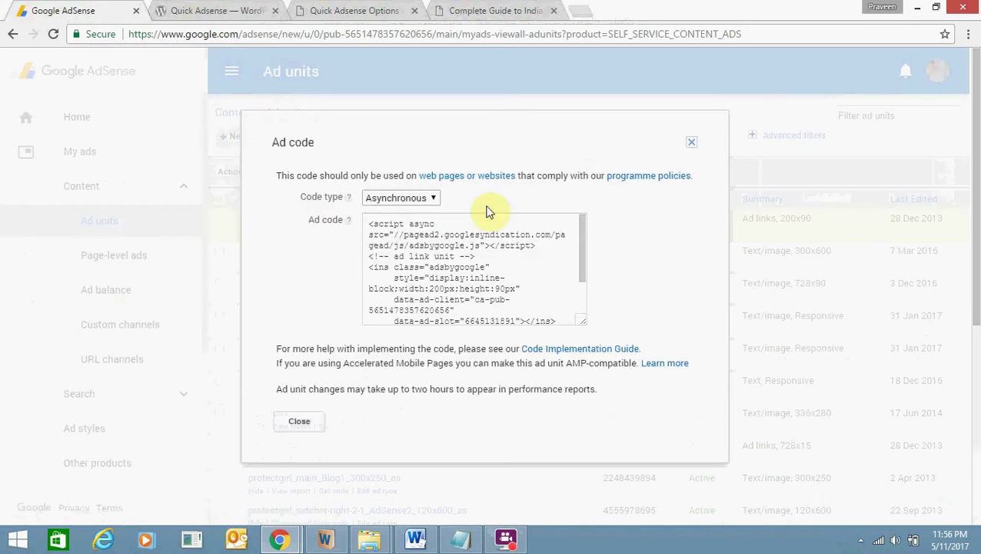
{"action": "left_click", "coordinate": [692, 143]}
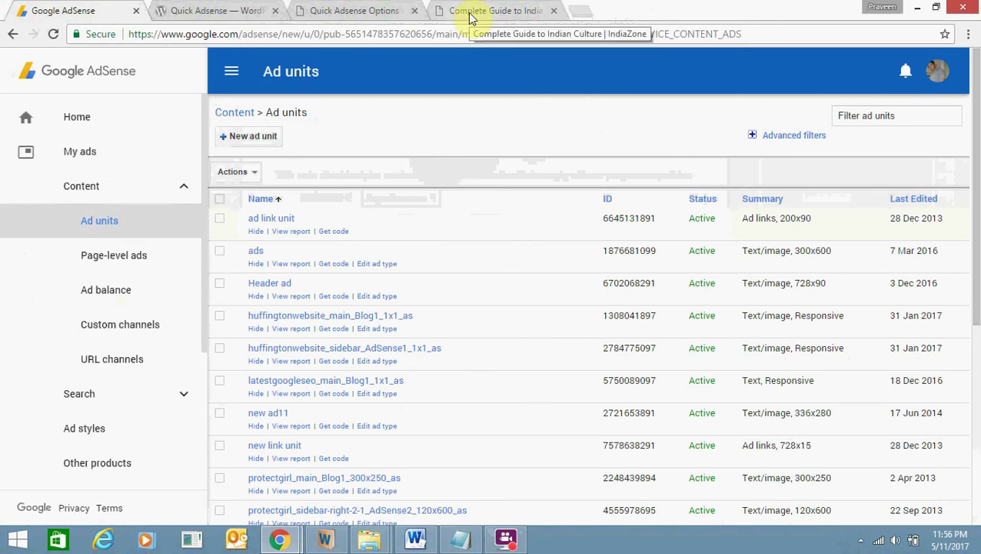
- Return to the Quick Adsense options and examine the Ads1, Ads2 and Ads3 codes for the post body, checking back against the AdSense ad units
{"action": "left_click", "coordinate": [382, 8]}
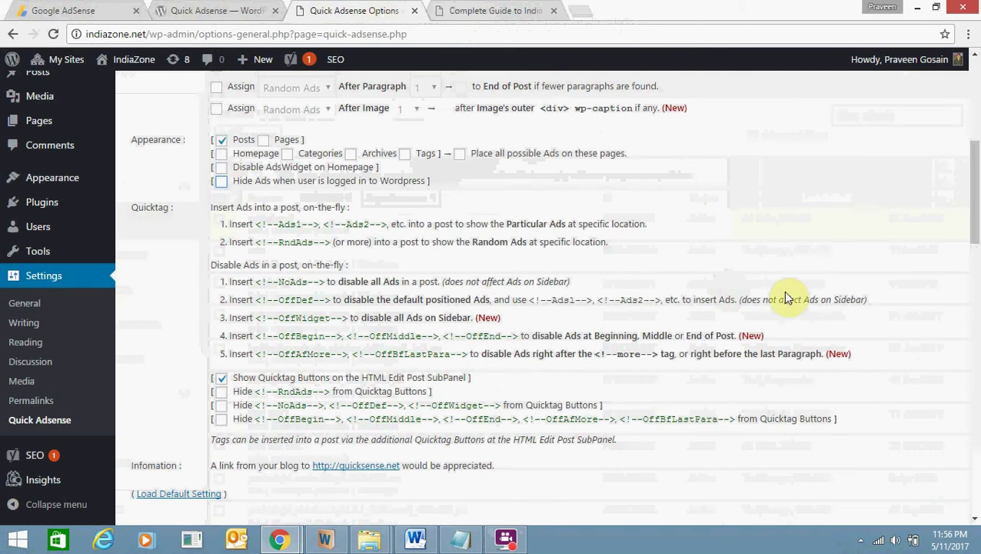
{"action": "left_click_drag", "start_coordinate": [973, 159], "coordinate": [978, 237]}
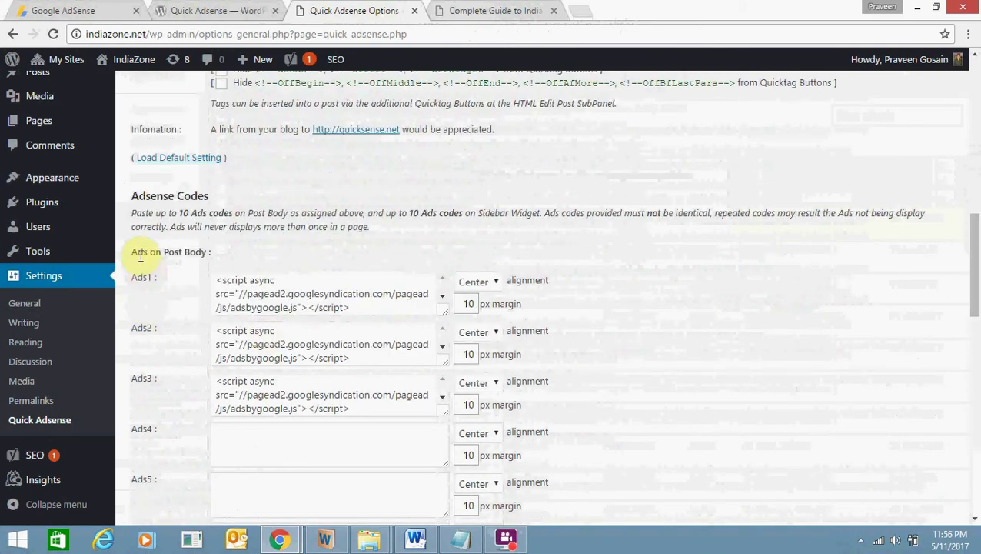
{"action": "left_click_drag", "start_coordinate": [136, 251], "coordinate": [207, 252]}
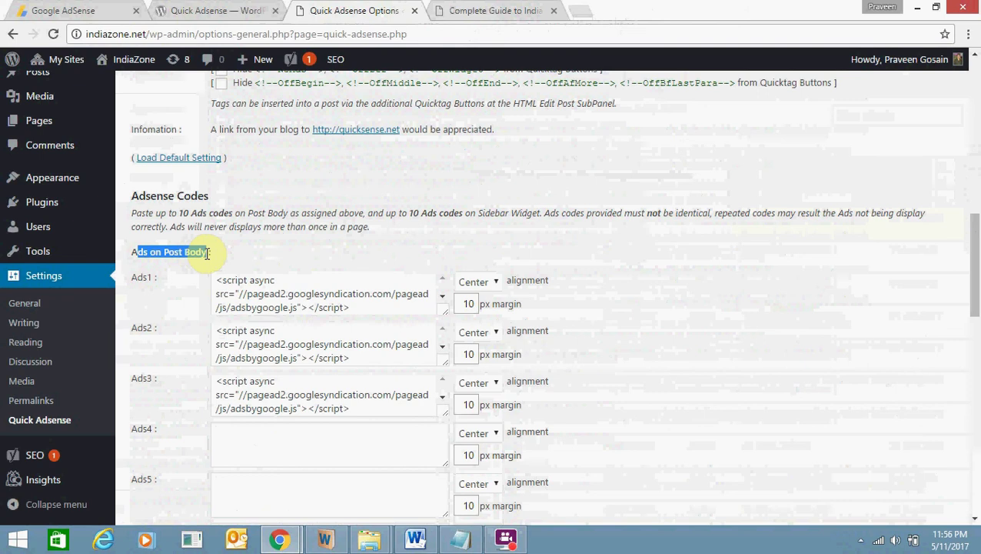
{"action": "left_click", "coordinate": [162, 279]}
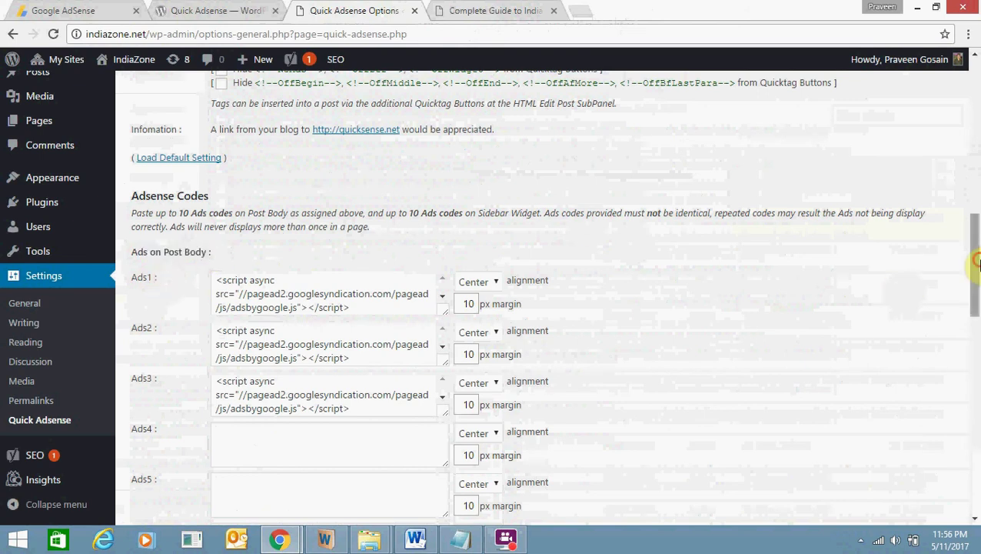
{"action": "left_click_drag", "start_coordinate": [978, 202], "coordinate": [977, 295]}
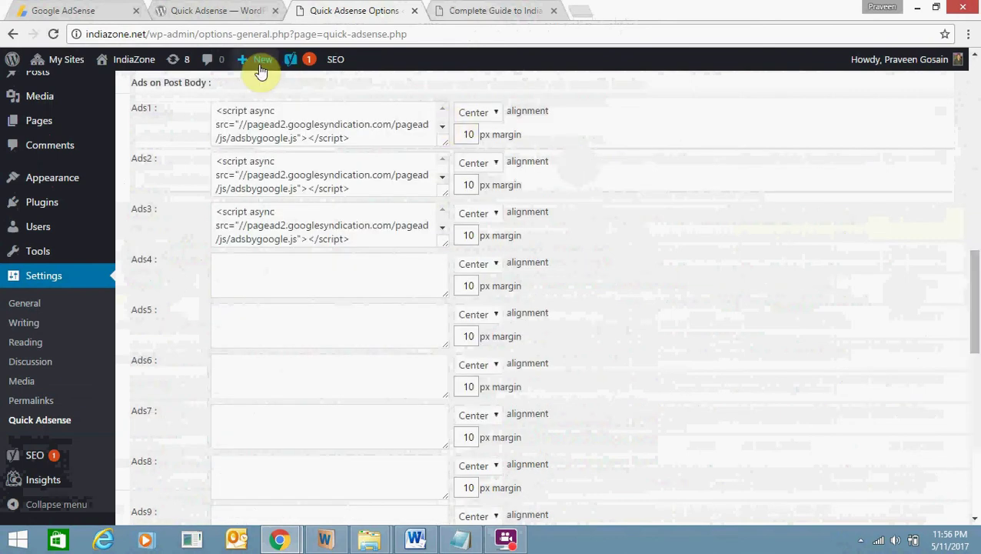
{"action": "double_click", "coordinate": [251, 174]}
{"action": "double_click", "coordinate": [294, 227]}
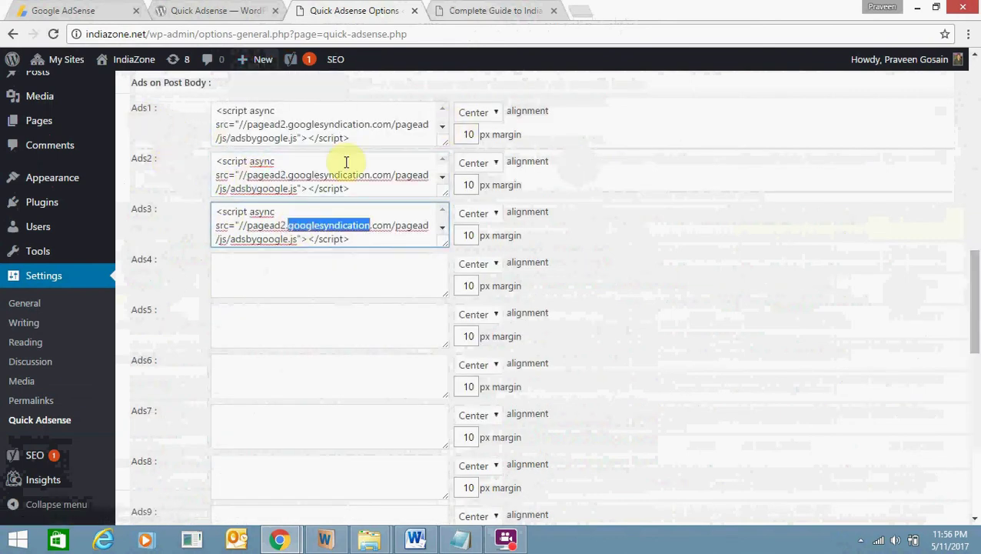
{"action": "left_click", "coordinate": [350, 156]}
{"action": "left_click", "coordinate": [123, 9]}
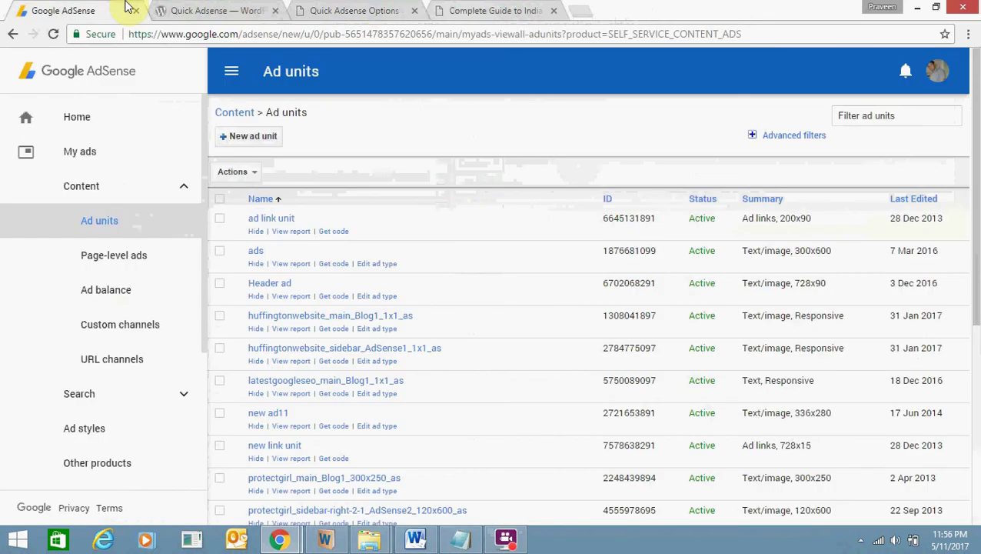
{"action": "left_click", "coordinate": [372, 8]}
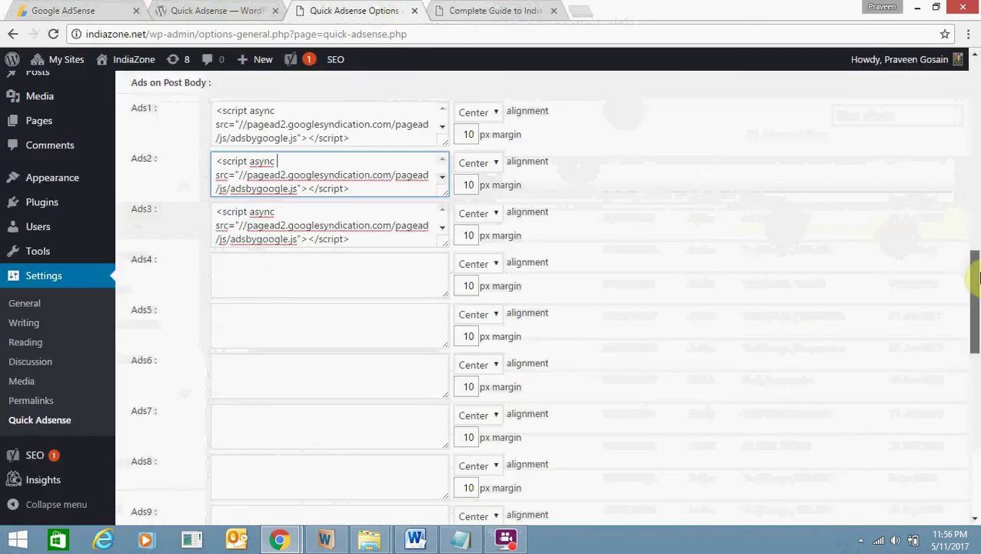
- Examine the AdsWidget code fields for sidebar ads, down to the end of the Quick Adsense settings
{"action": "left_click_drag", "start_coordinate": [973, 265], "coordinate": [974, 341]}
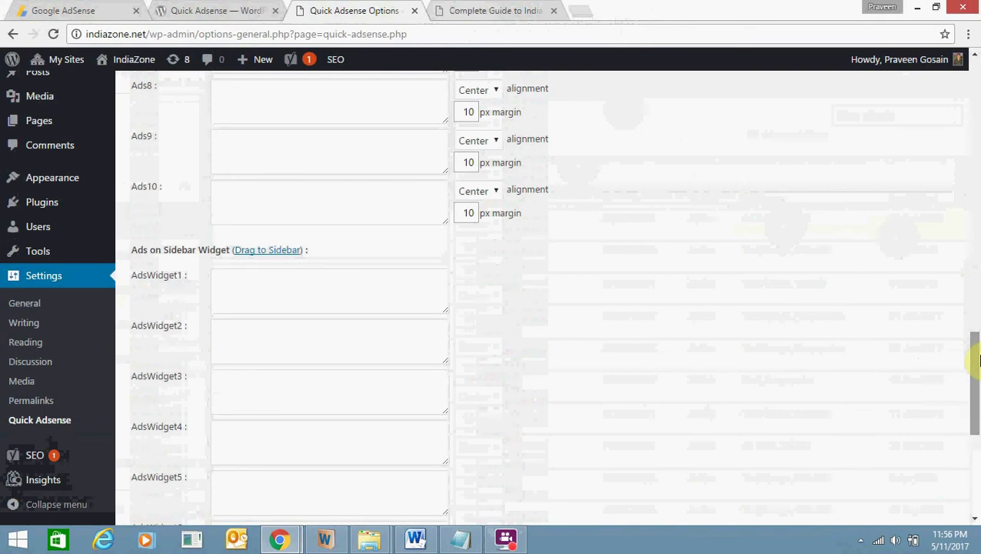
{"action": "left_click", "coordinate": [329, 287]}
{"action": "left_click", "coordinate": [300, 334]}
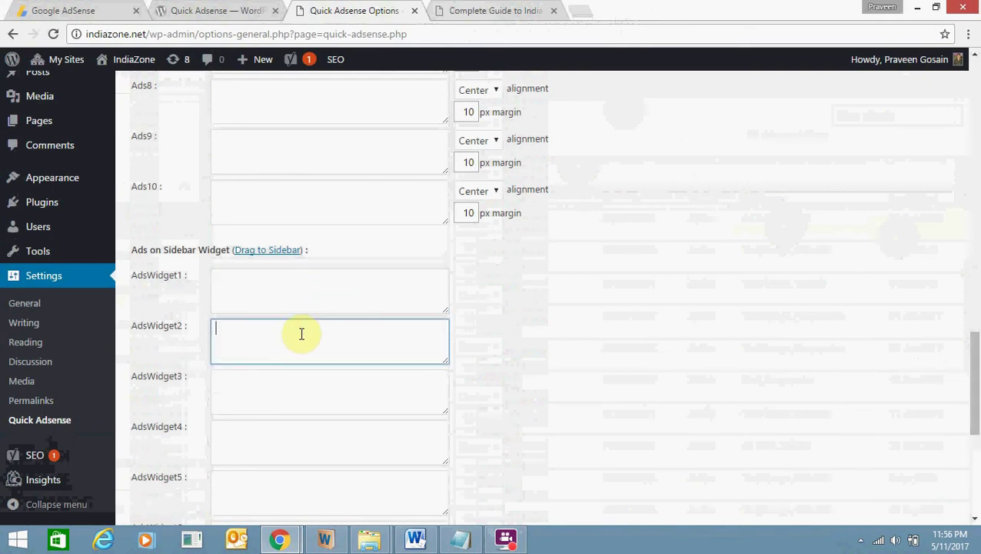
{"action": "left_click", "coordinate": [284, 403]}
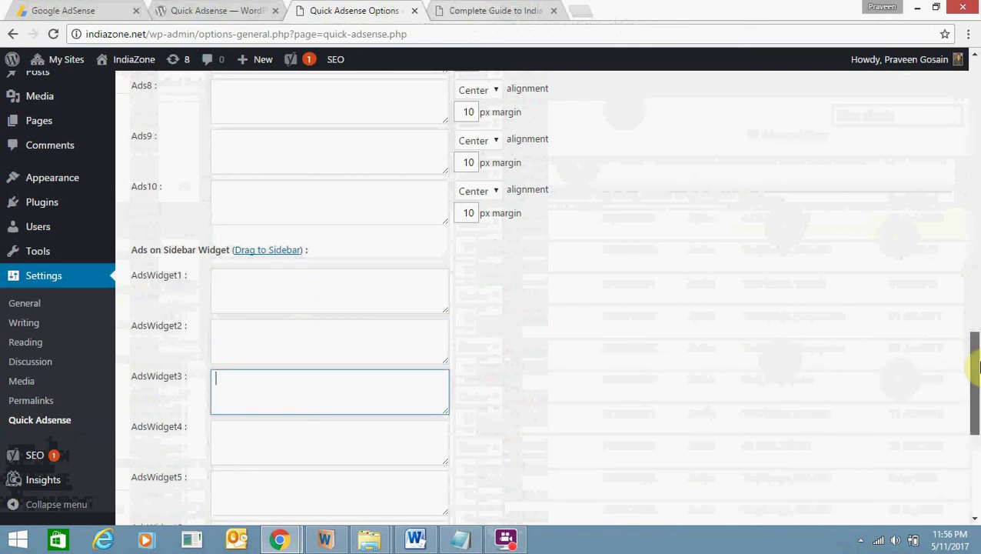
{"action": "left_click_drag", "start_coordinate": [970, 356], "coordinate": [975, 449]}
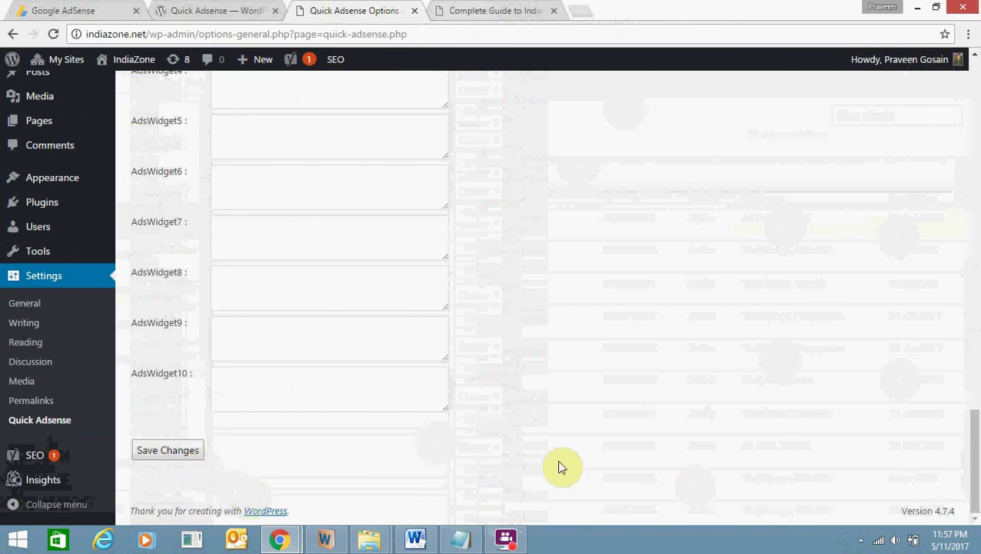
{"action": "left_click_drag", "start_coordinate": [973, 448], "coordinate": [976, 374]}
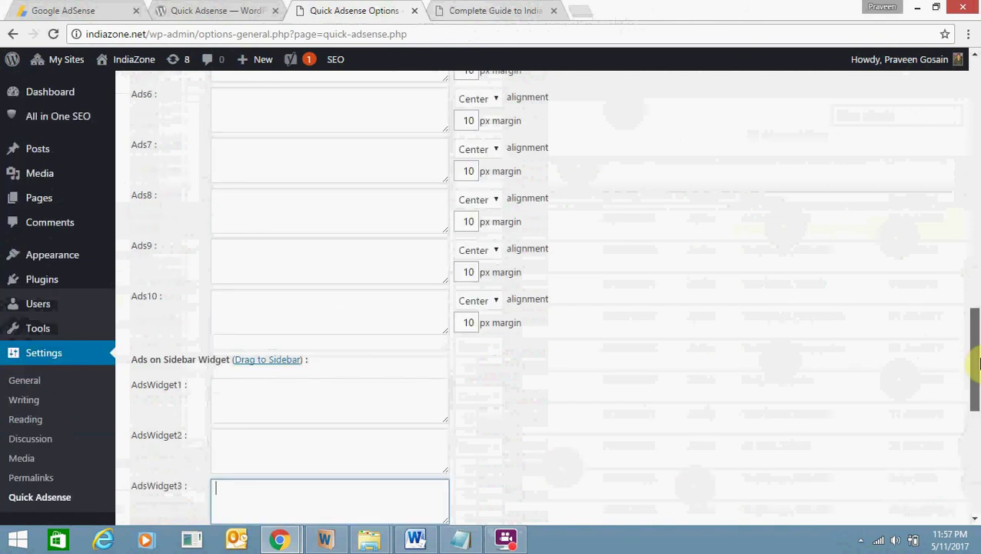
{"action": "left_click", "coordinate": [320, 267]}
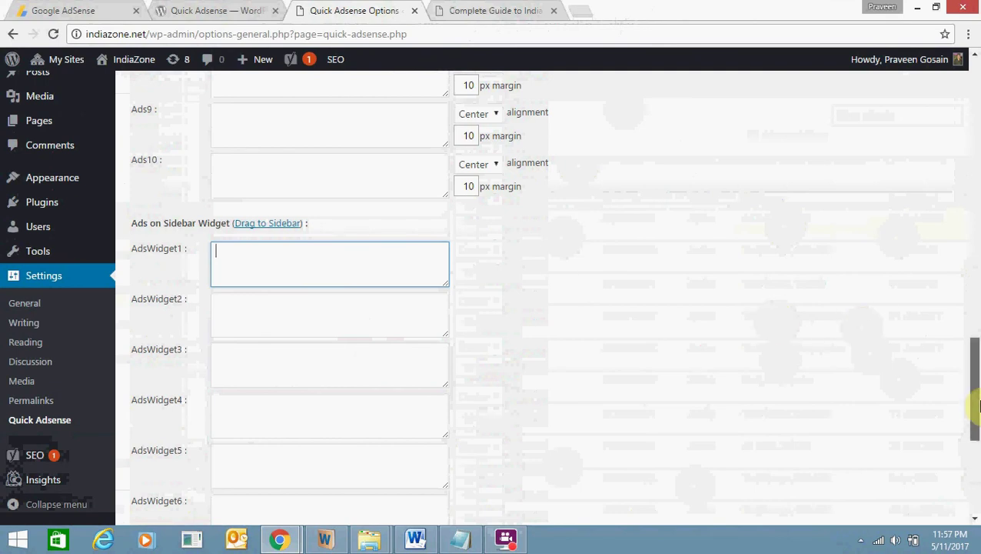
- Open the quicksense.net link from the plugin's information line in a new browser tab
{"action": "left_click_drag", "start_coordinate": [974, 401], "coordinate": [978, 229]}
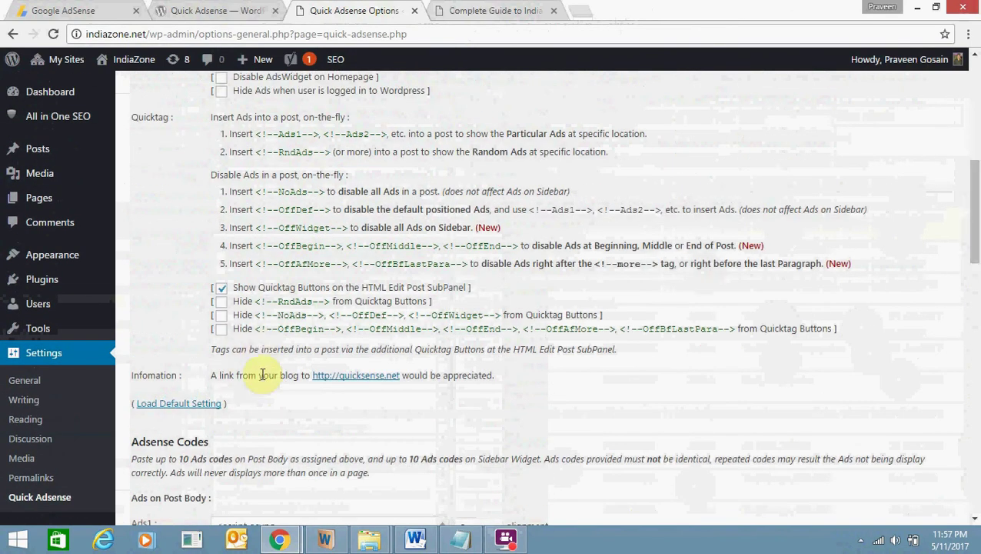
{"action": "left_click_drag", "start_coordinate": [222, 376], "coordinate": [265, 374]}
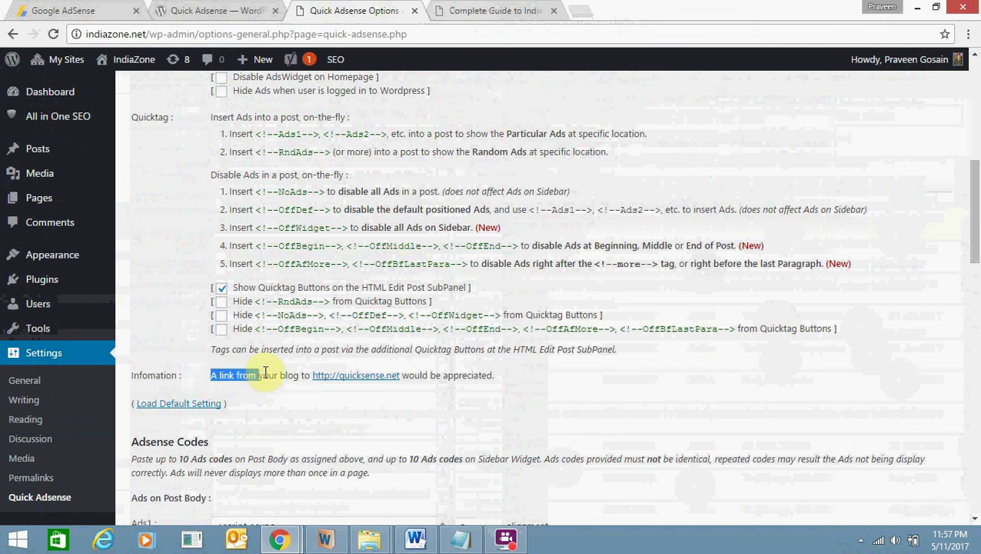
{"action": "right_click", "coordinate": [336, 384]}
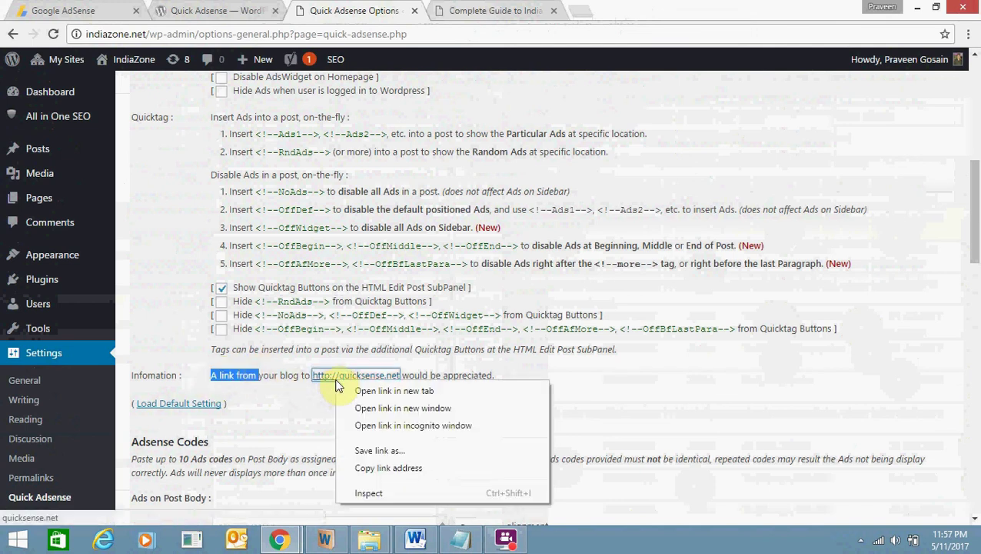
{"action": "left_click", "coordinate": [389, 386]}
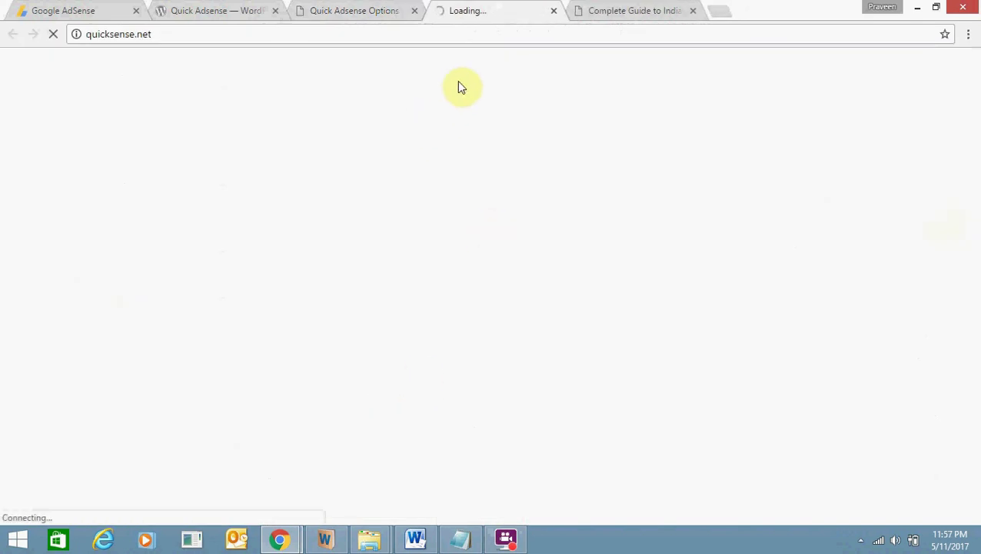
- View the quicksense.net and WordPress.org plugin pages, and arrange the quicksense.net tab directly after Google AdSense
{"action": "left_click", "coordinate": [254, 7]}
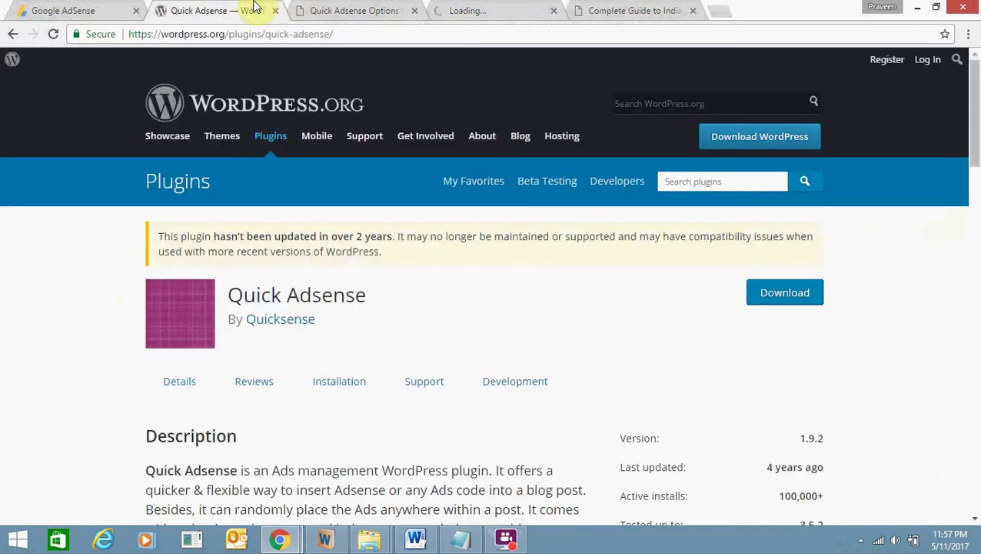
{"action": "left_click_drag", "start_coordinate": [467, 7], "coordinate": [345, 7]}
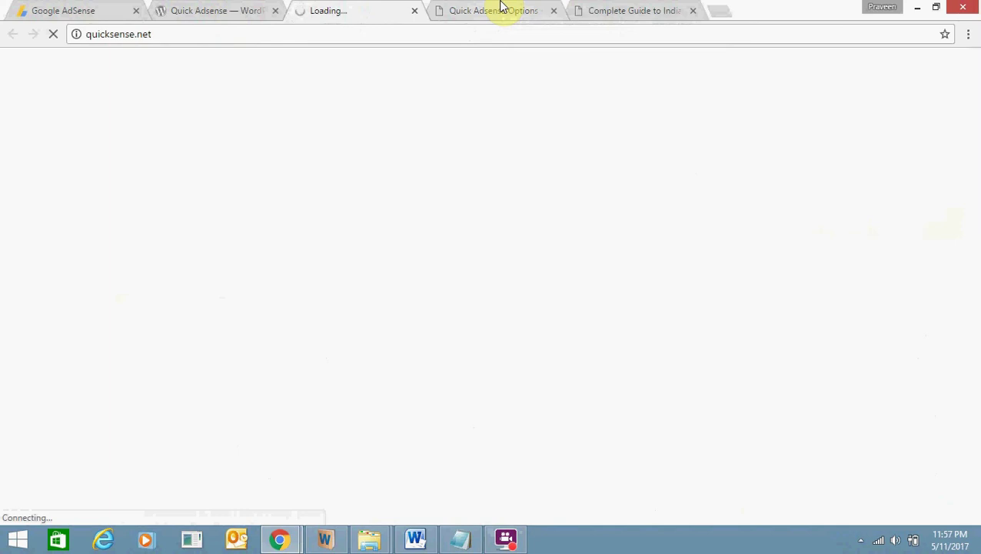
{"action": "left_click", "coordinate": [500, 9]}
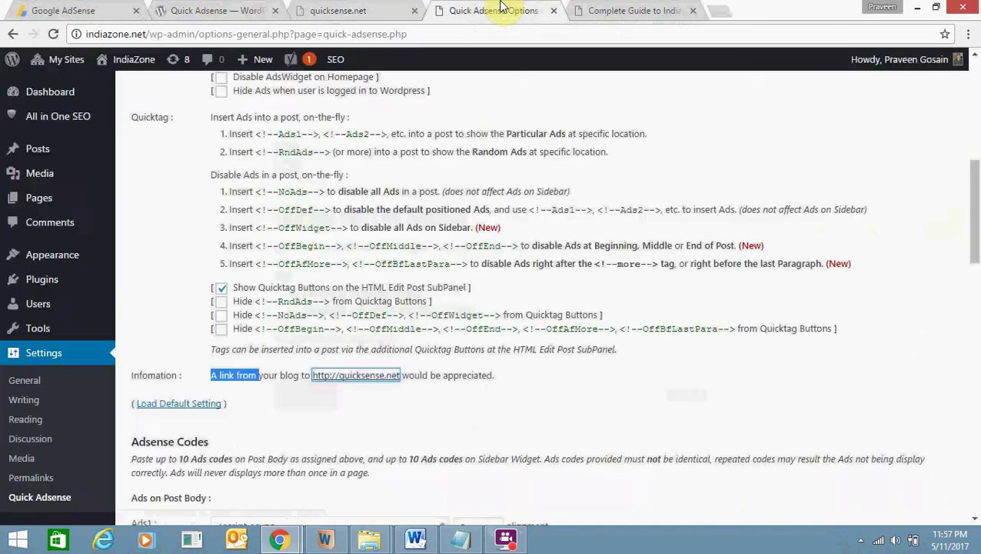
{"action": "left_click", "coordinate": [354, 10]}
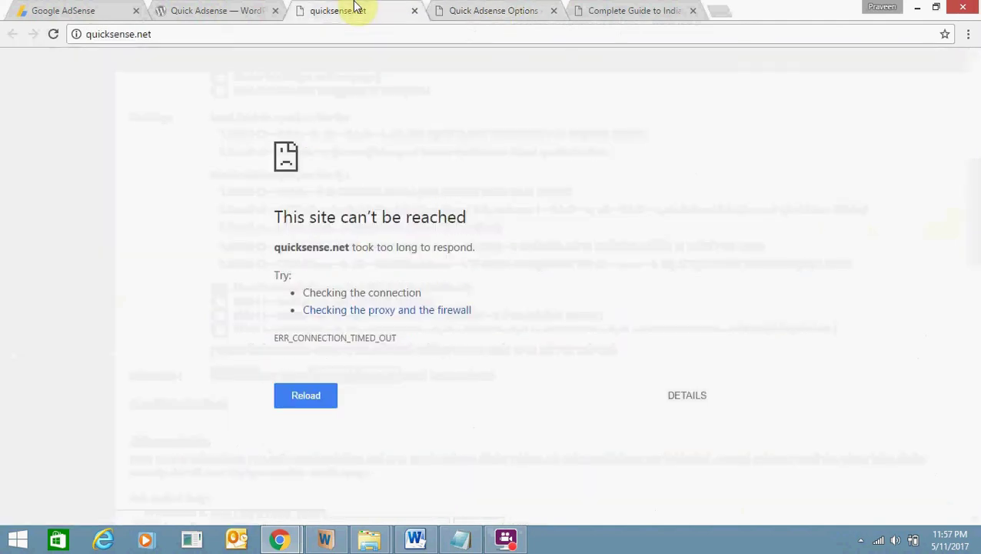
{"action": "left_click", "coordinate": [545, 9]}
{"action": "left_click_drag", "start_coordinate": [266, 7], "coordinate": [411, 8]}
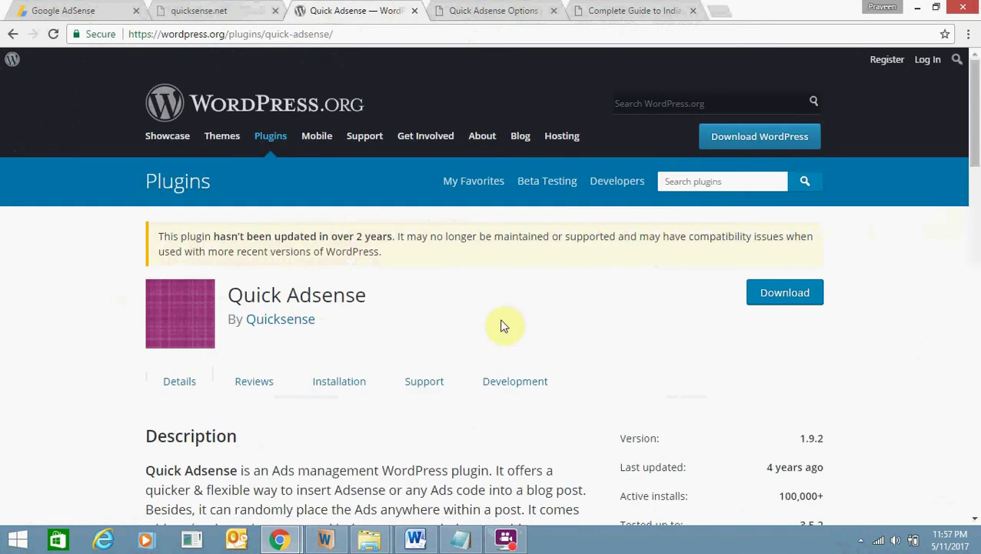
- Return to the Quick Adsense options and review the ad positions, Appearance, Quicktag and Adsense Codes sections
{"action": "left_click", "coordinate": [446, 6]}
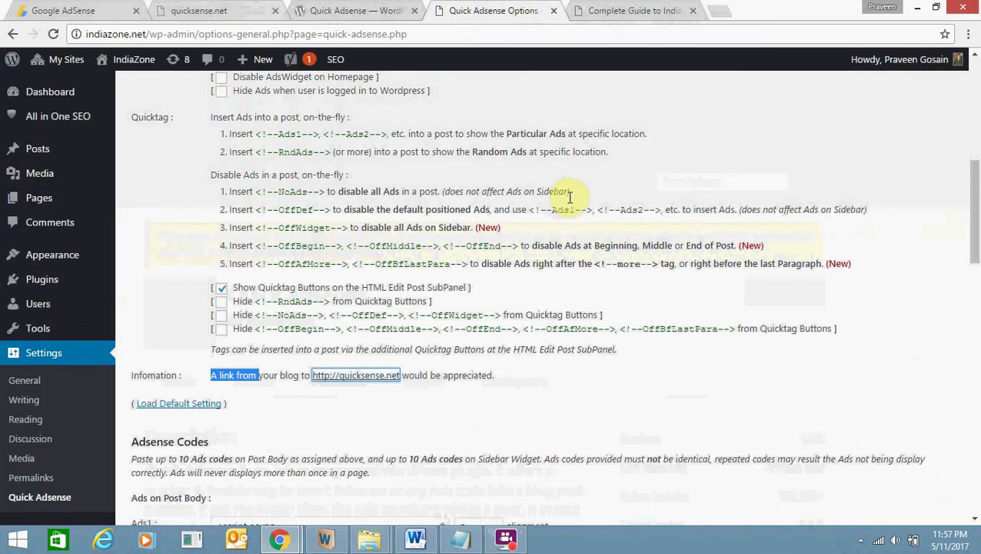
{"action": "scroll", "coordinate": [979, 274], "scroll_direction": "down", "scroll_amount": 4}
{"action": "left_click_drag", "start_coordinate": [980, 274], "coordinate": [979, 106]}
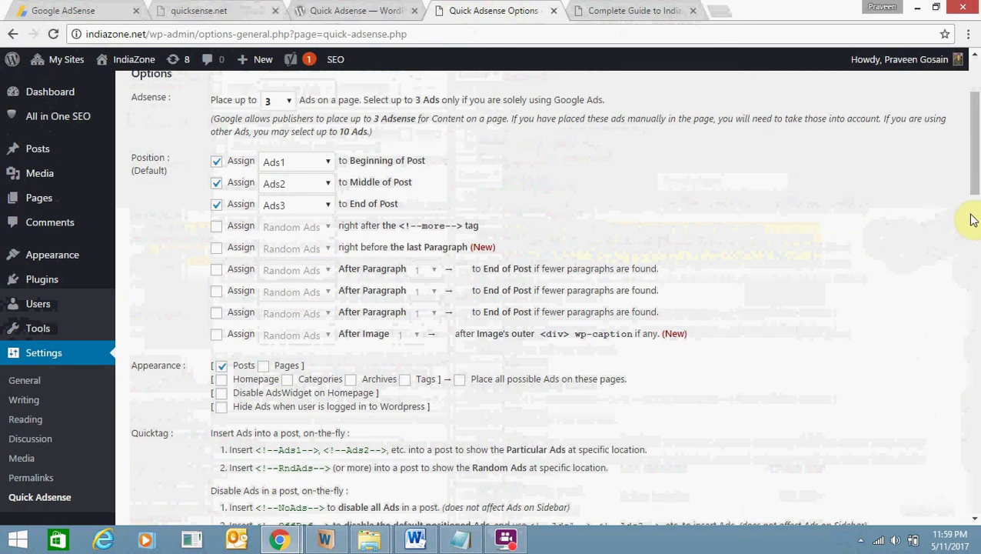
{"action": "scroll", "coordinate": [975, 177], "scroll_direction": "up", "scroll_amount": 3}
{"action": "left_click_drag", "start_coordinate": [975, 162], "coordinate": [975, 283]}
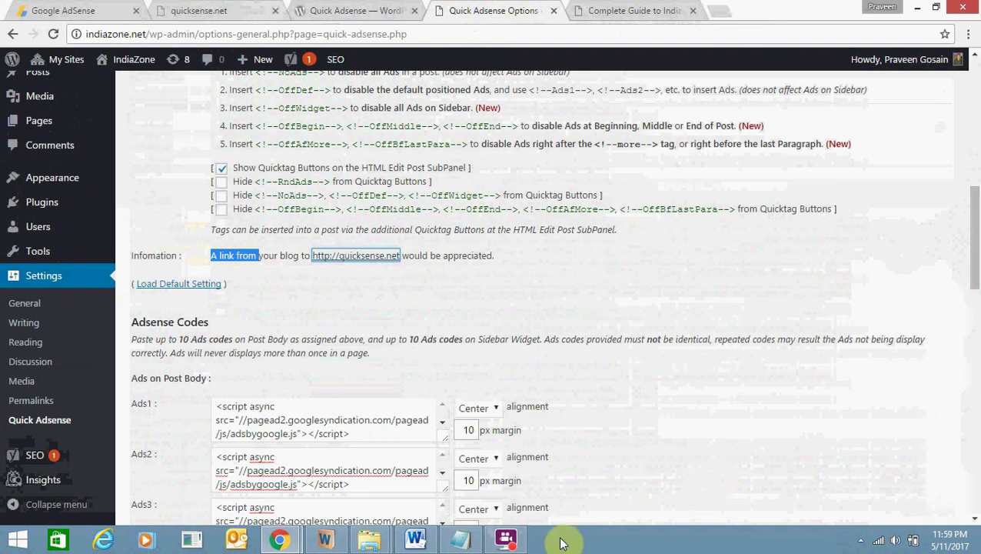
{"action": "left_click", "coordinate": [505, 538]}
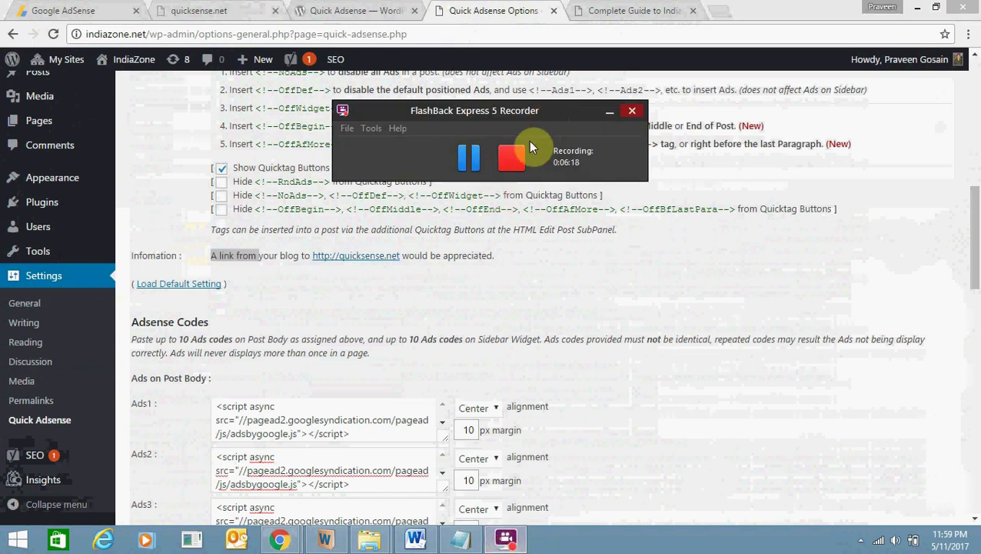